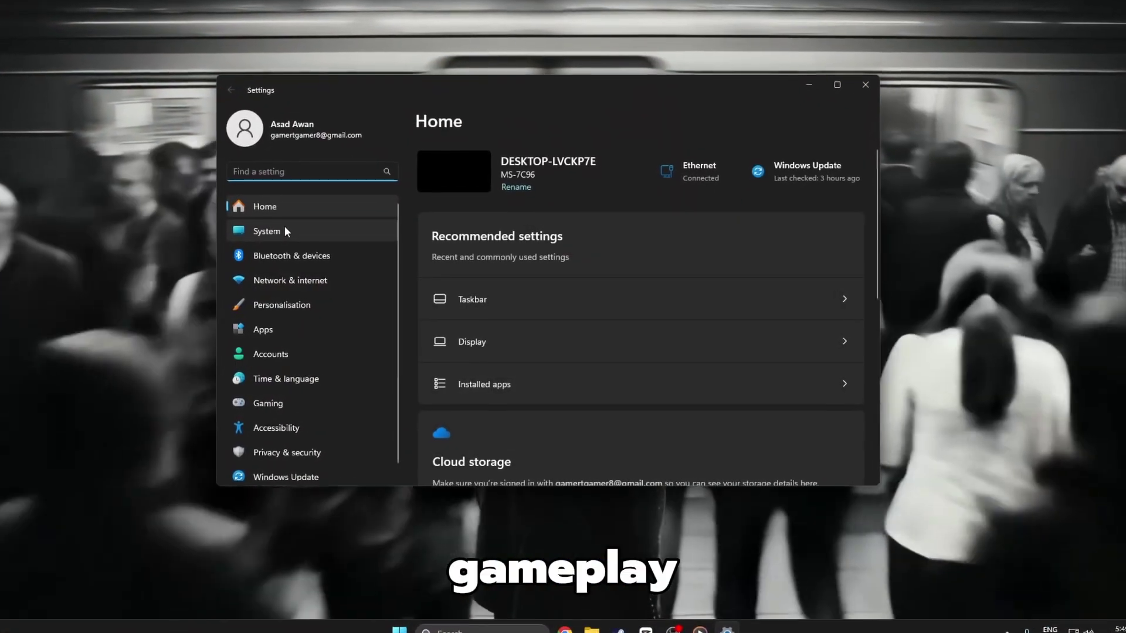
Open the Manage 3D settings page from NVIDIA Control Panel's 3D Settings tree
left_click(283, 227)
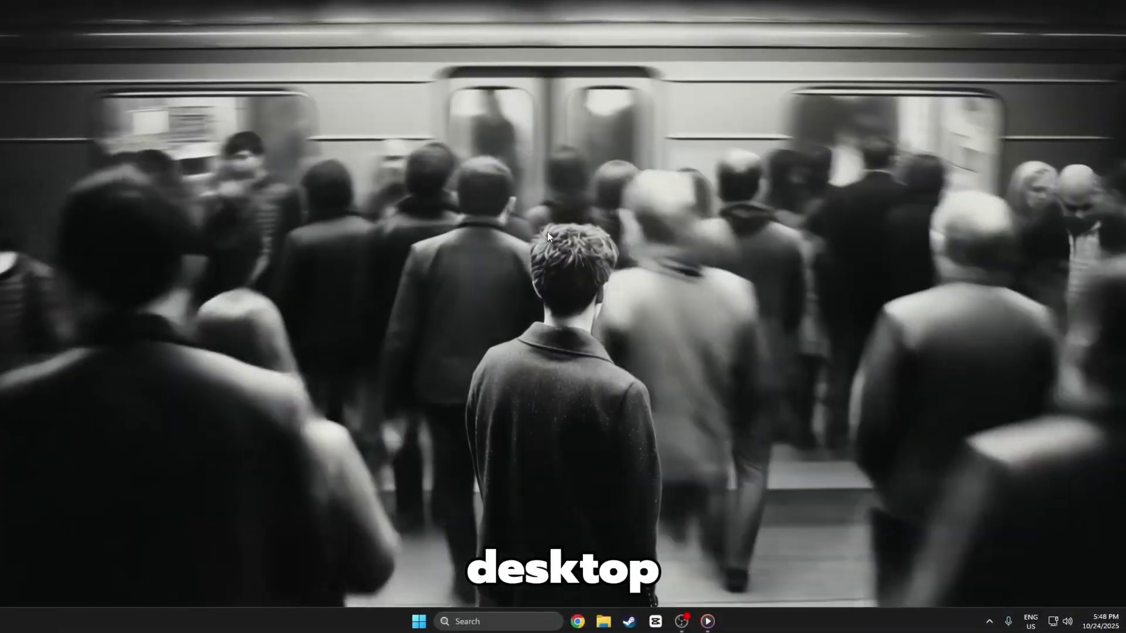
Go to System > Display > Graphics in Settings and pick Desktop app as the app type
key("super")
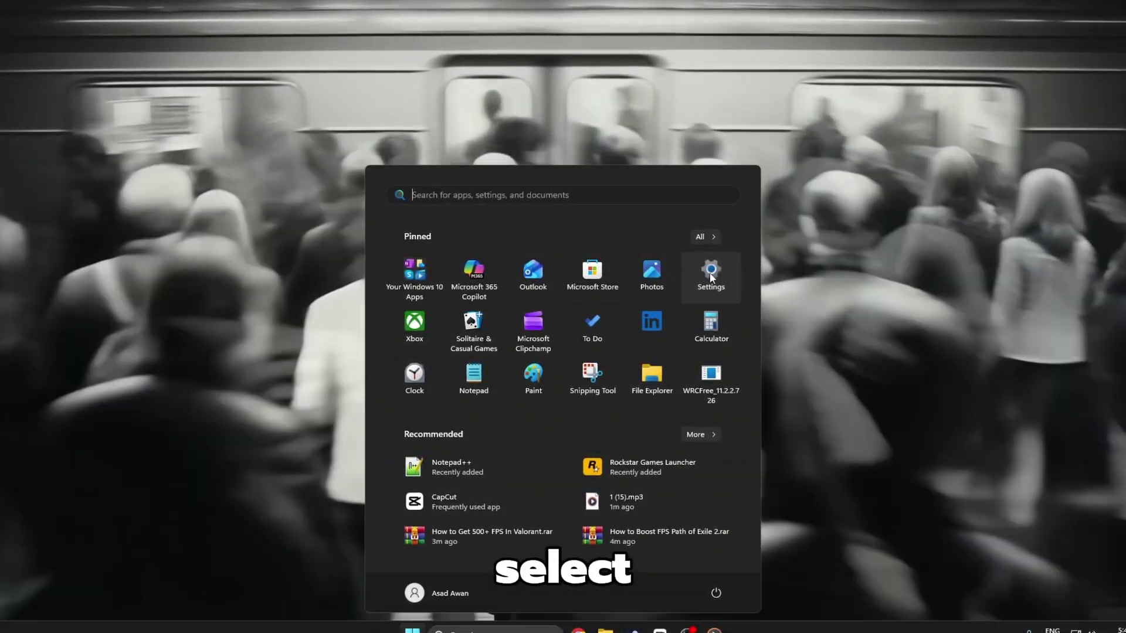
left_click(712, 274)
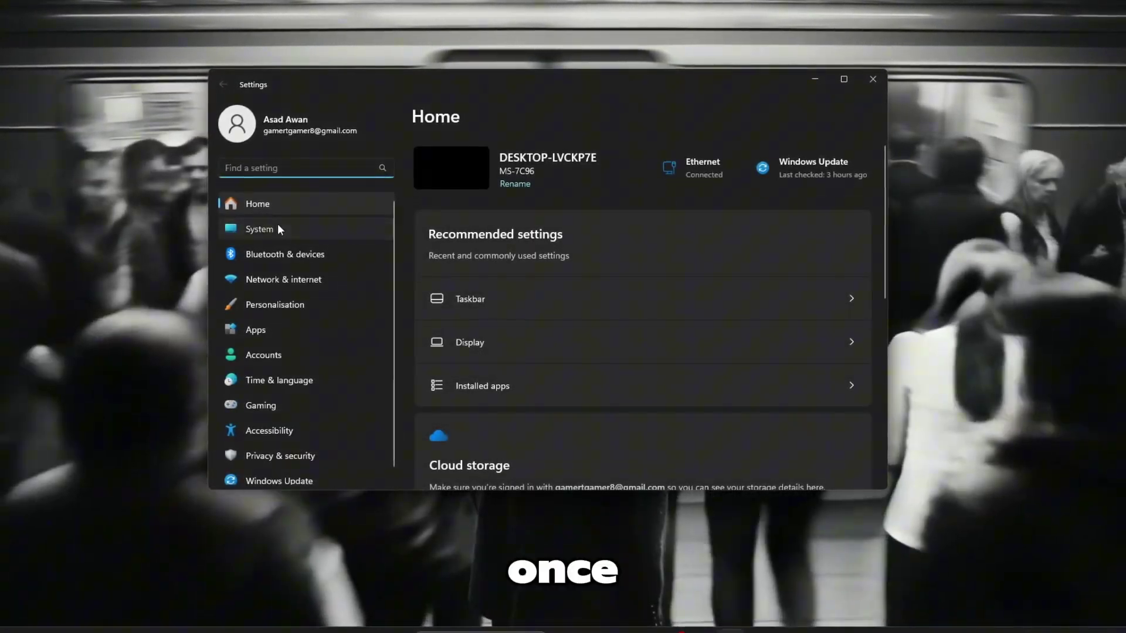
left_click(278, 225)
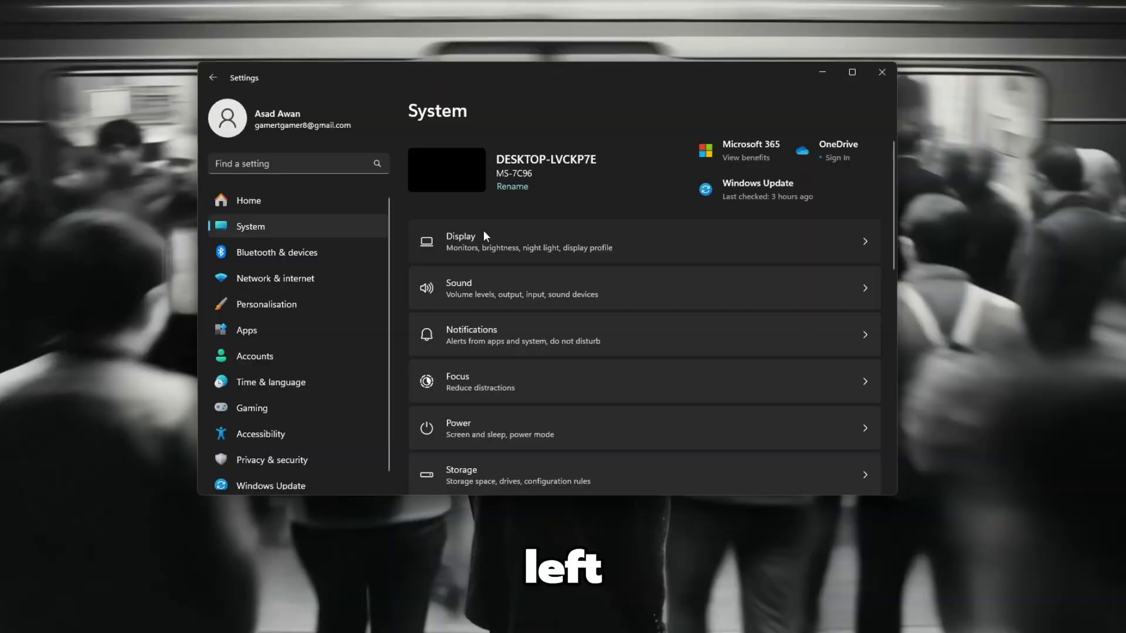
left_click(484, 235)
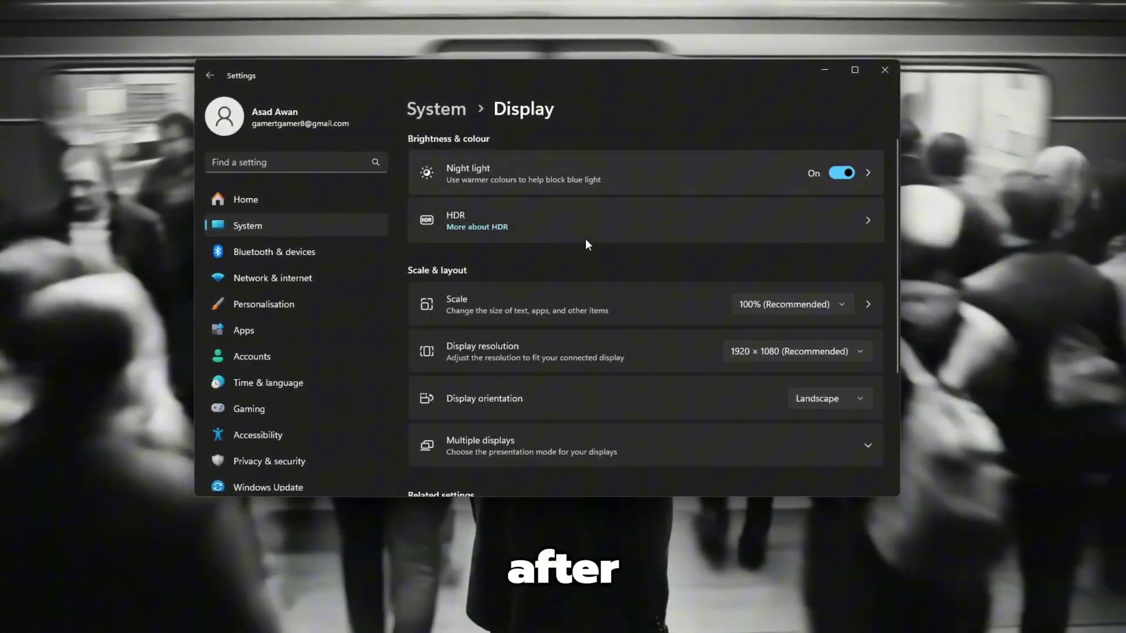
scroll(578, 311, "down", 3)
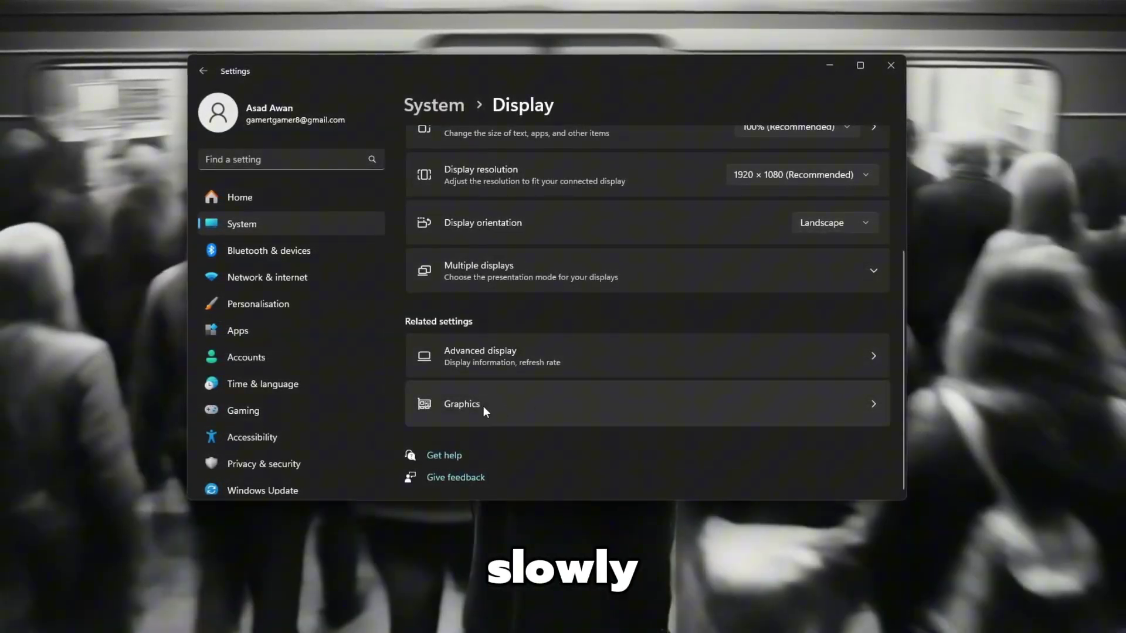
left_click(471, 406)
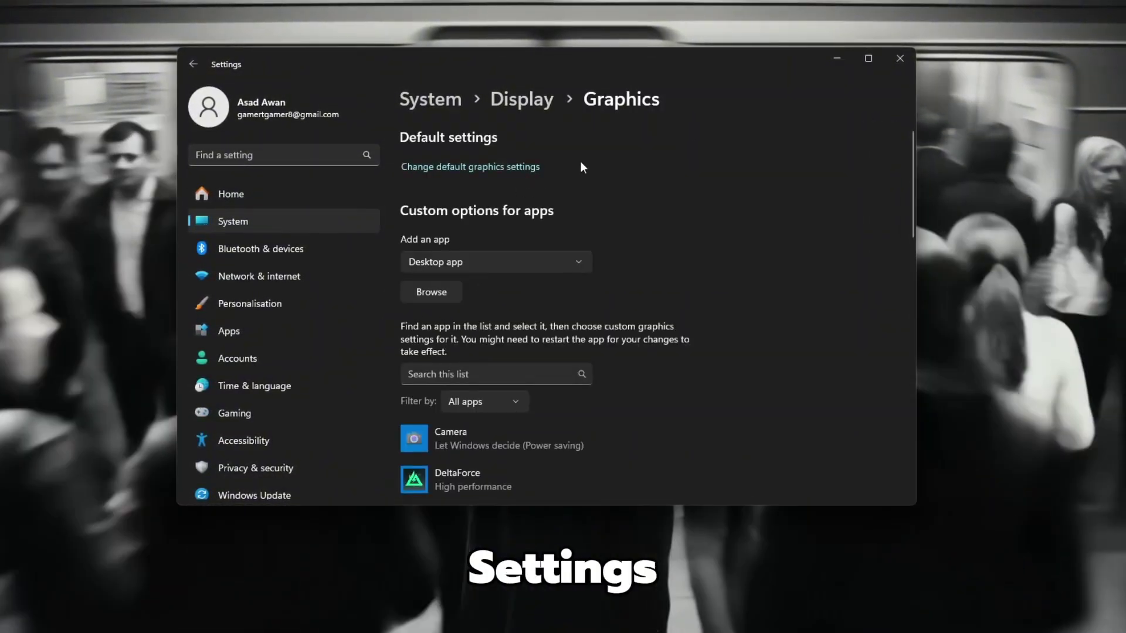
scroll(528, 223, "down", 3)
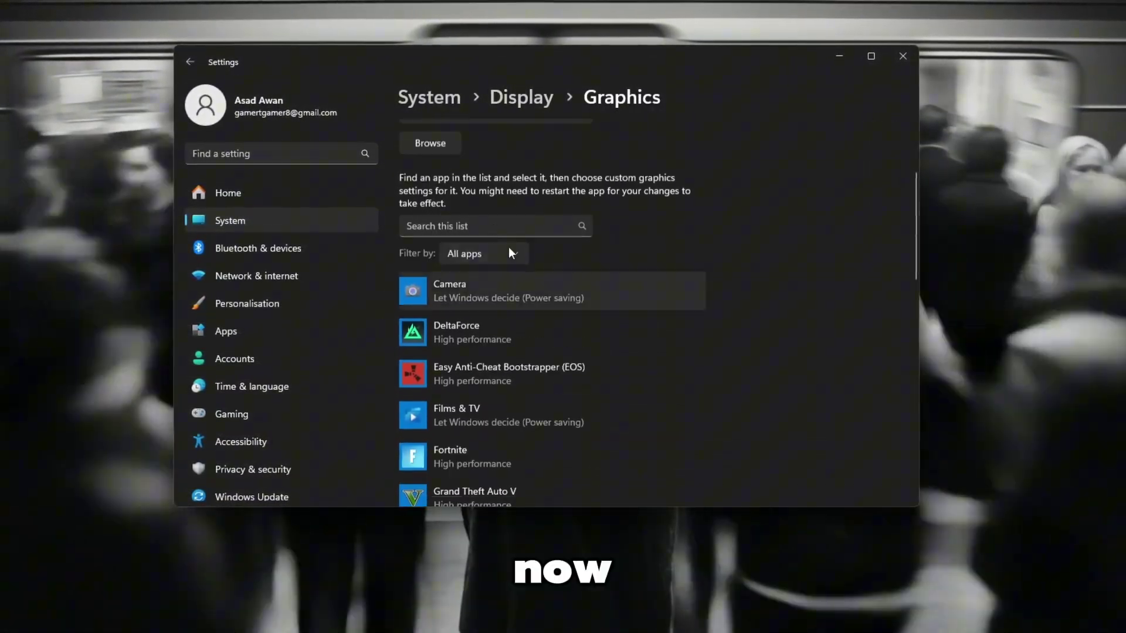
scroll(504, 245, "up", 3)
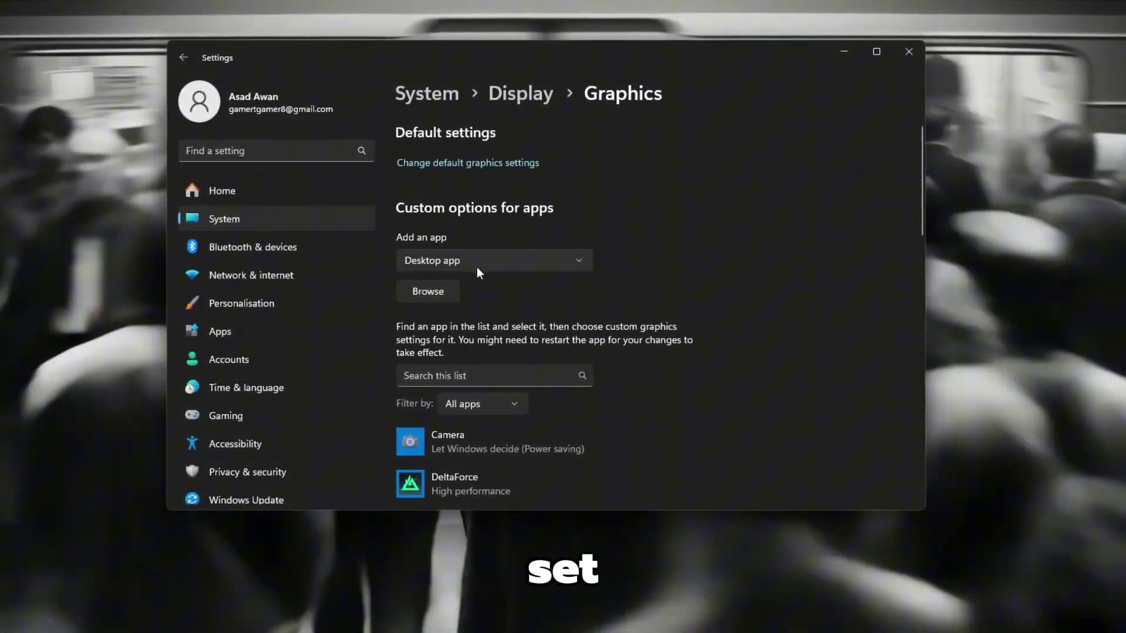
left_click(478, 267)
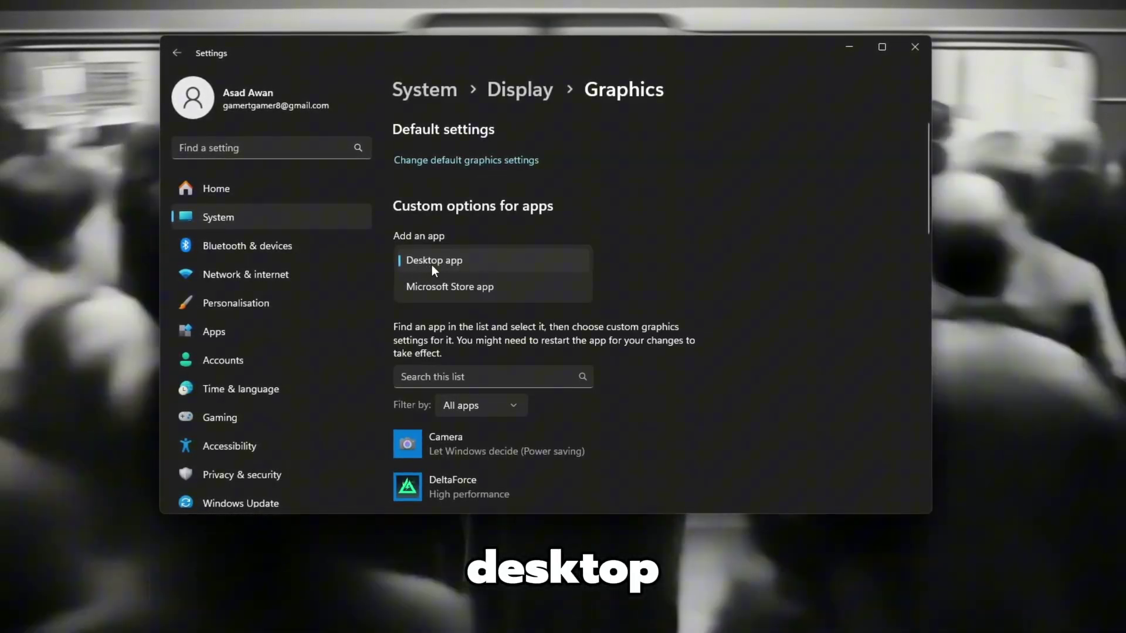
left_click(432, 265)
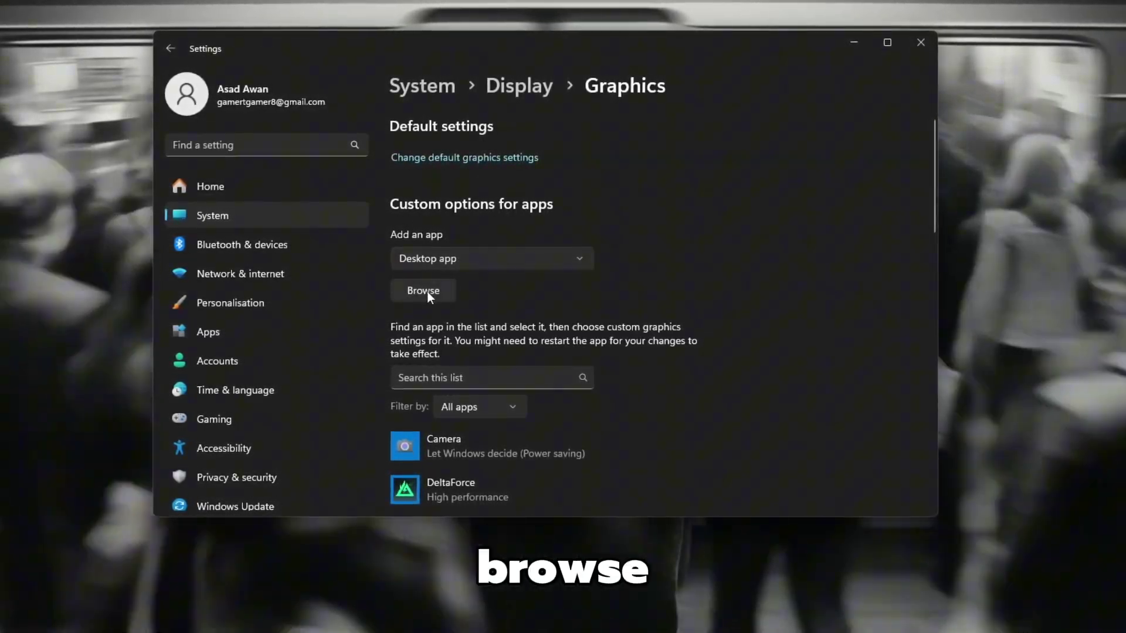
Browse to D:\Riot Games\VALORANT\live and add VALORANT.exe to the graphics app list
left_click(427, 292)
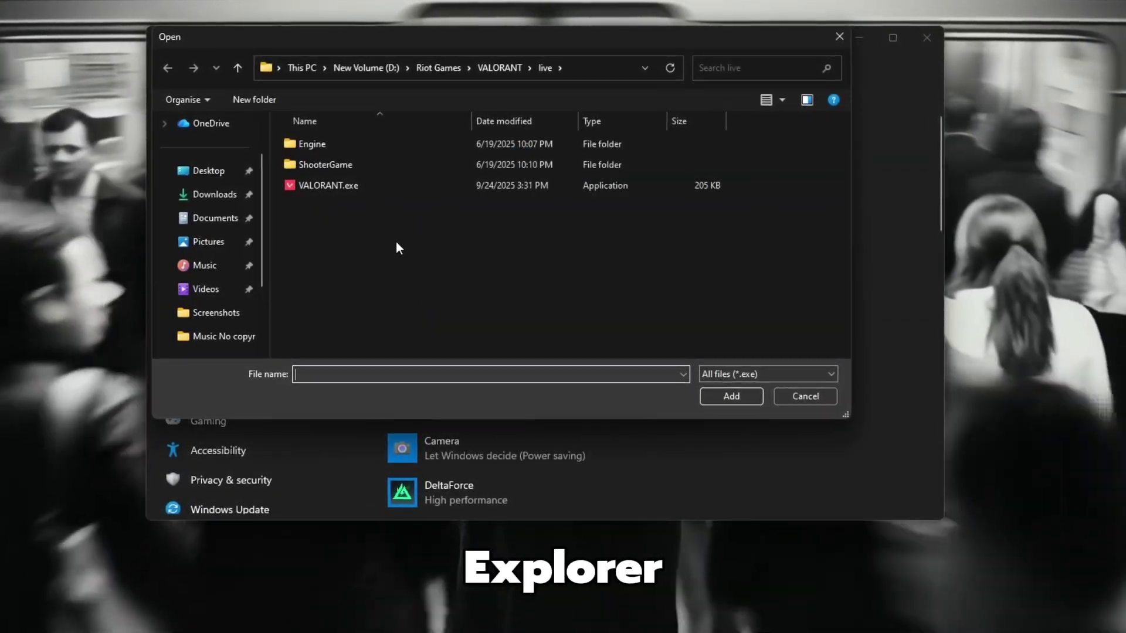
scroll(206, 281, "down", 3)
left_click(194, 294)
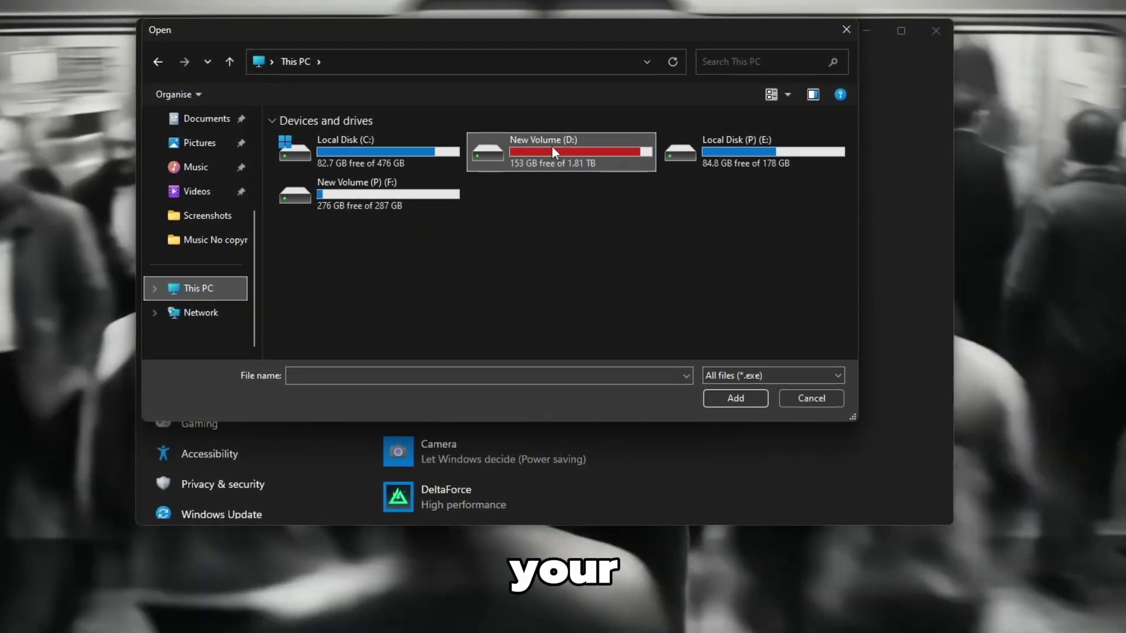
double_click(552, 146)
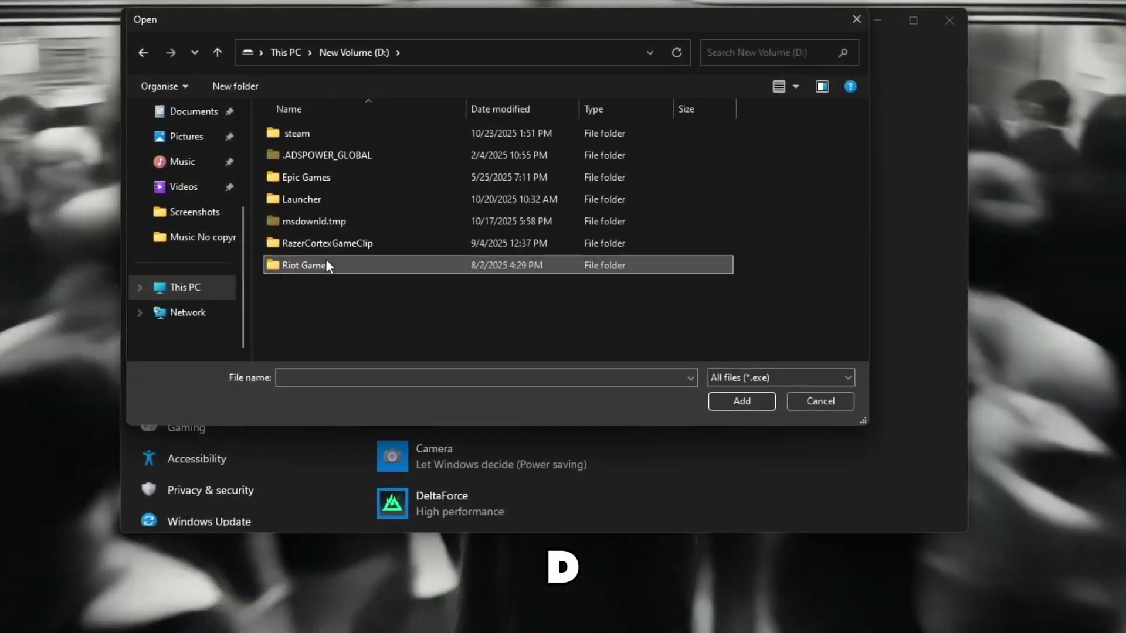
double_click(326, 266)
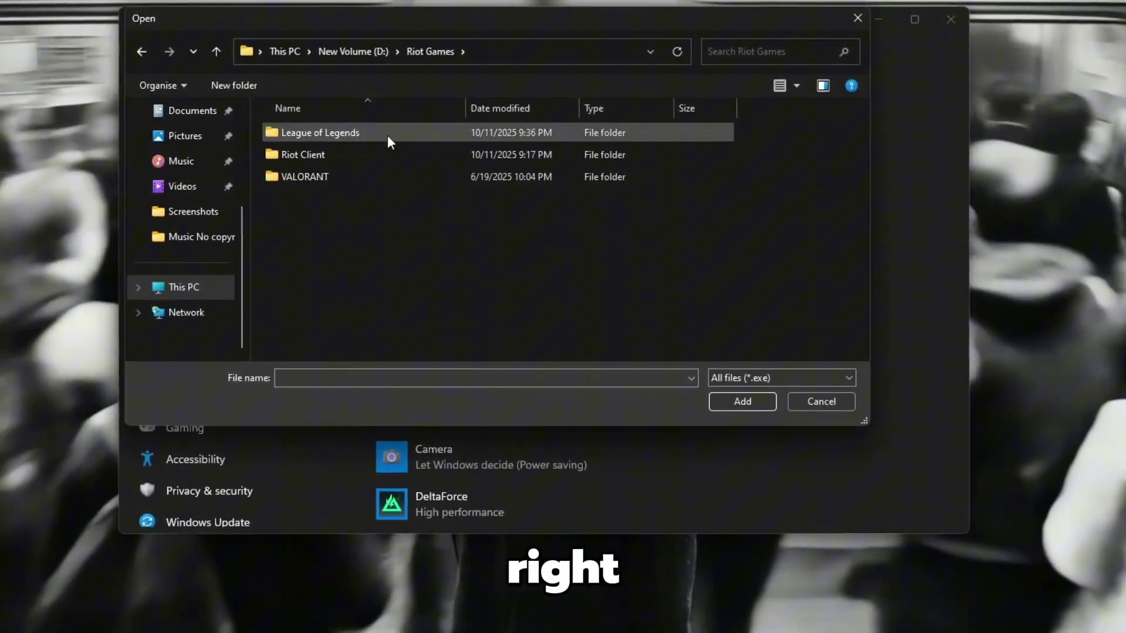
double_click(318, 174)
double_click(333, 132)
left_click(324, 180)
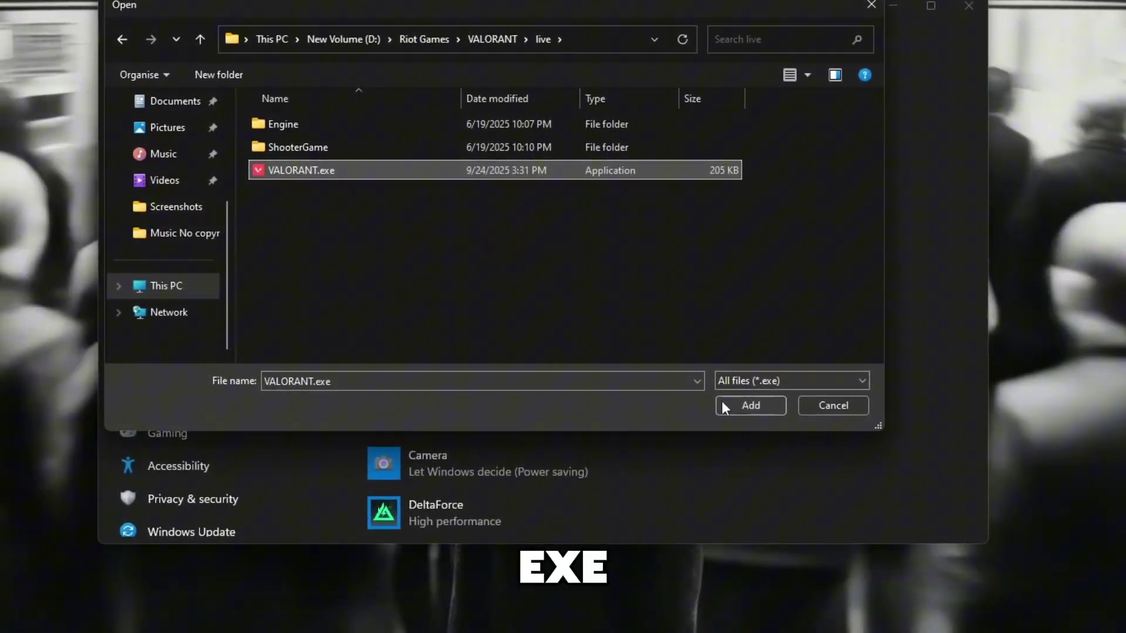
left_click(744, 404)
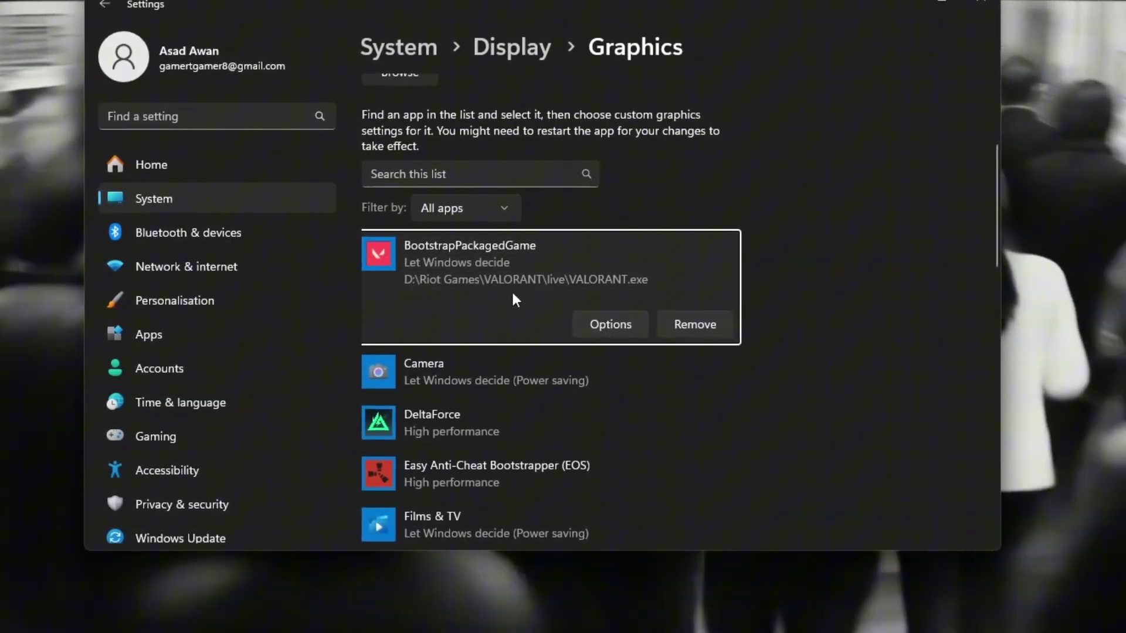
Set the BootstrapPackagedGame (VALORANT.exe) entry's graphics preference to High performance and save
left_click(612, 325)
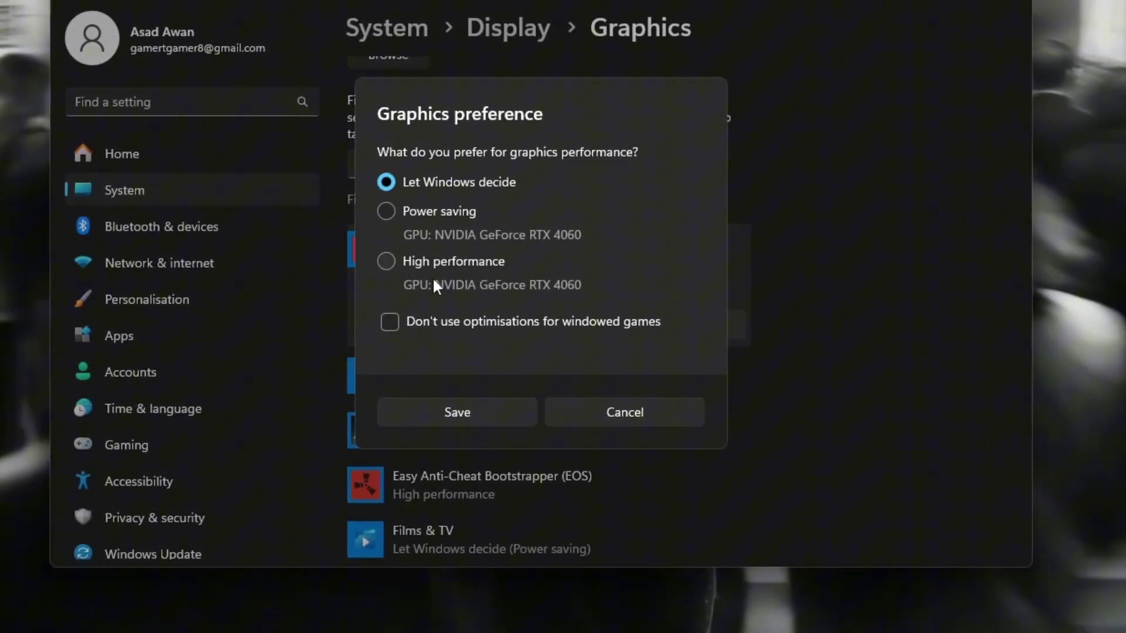
left_click(412, 268)
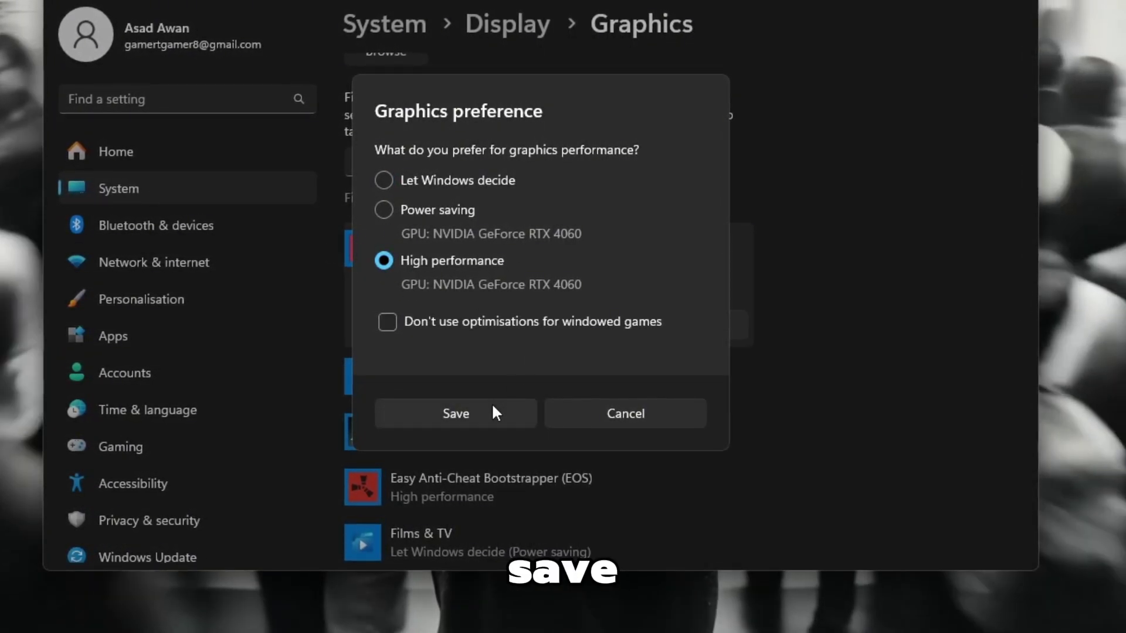
left_click(484, 410)
scroll(552, 258, "down", 3)
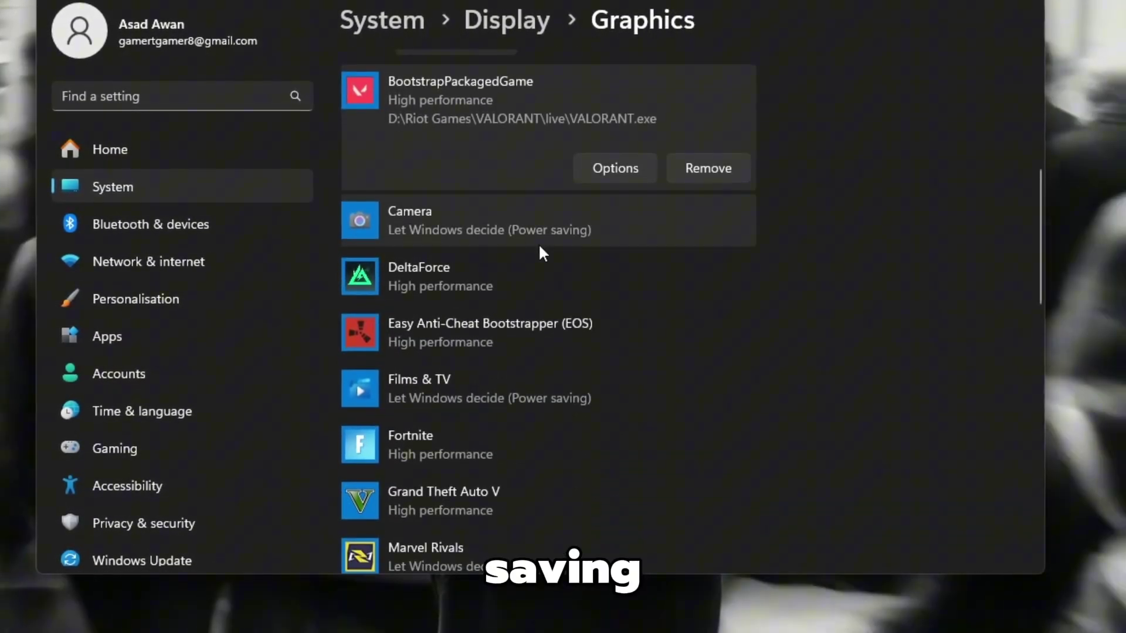
scroll(723, 265, "up", 3)
scroll(671, 290, "up", 3)
scroll(681, 327, "down", 3)
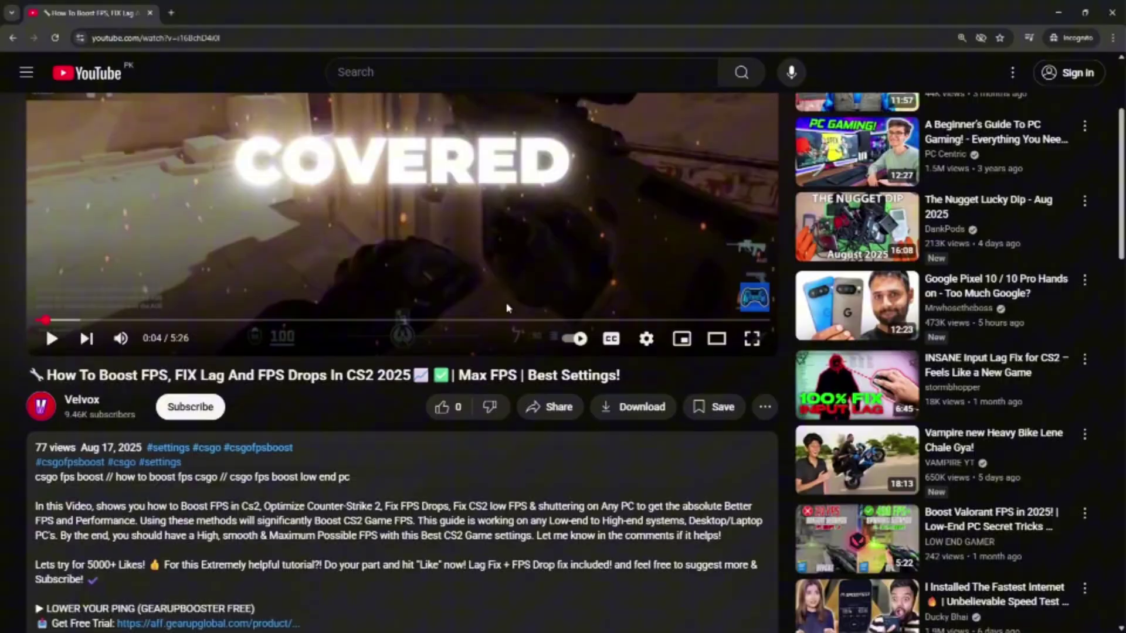
Filter the GearUP Booster games list to the Shooting category
scroll(279, 365, "down", 1)
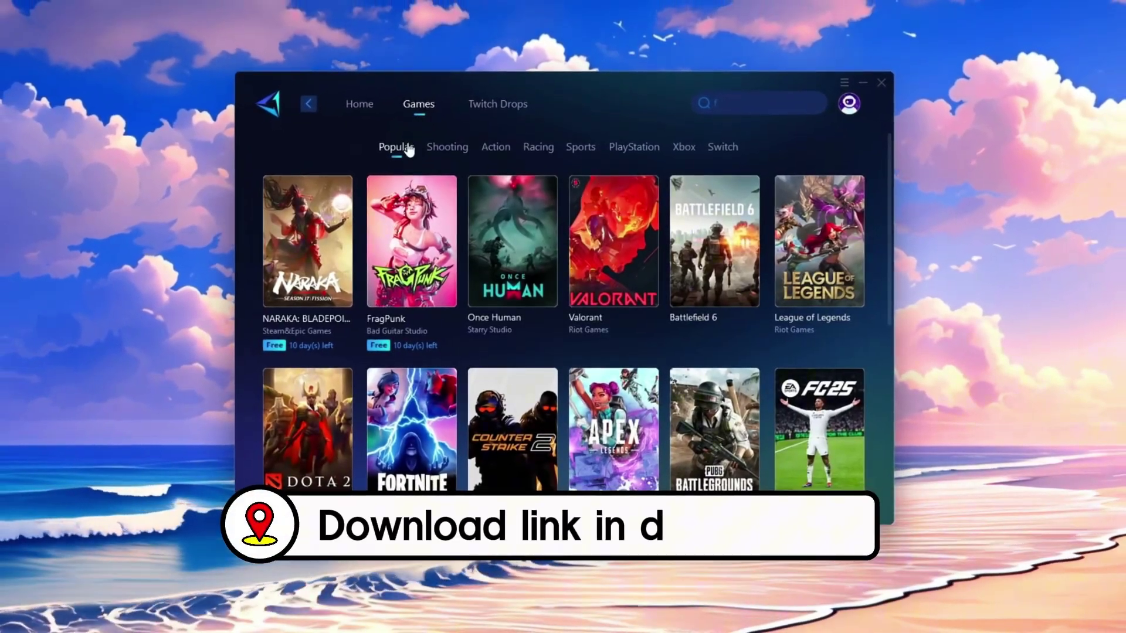
left_click(441, 154)
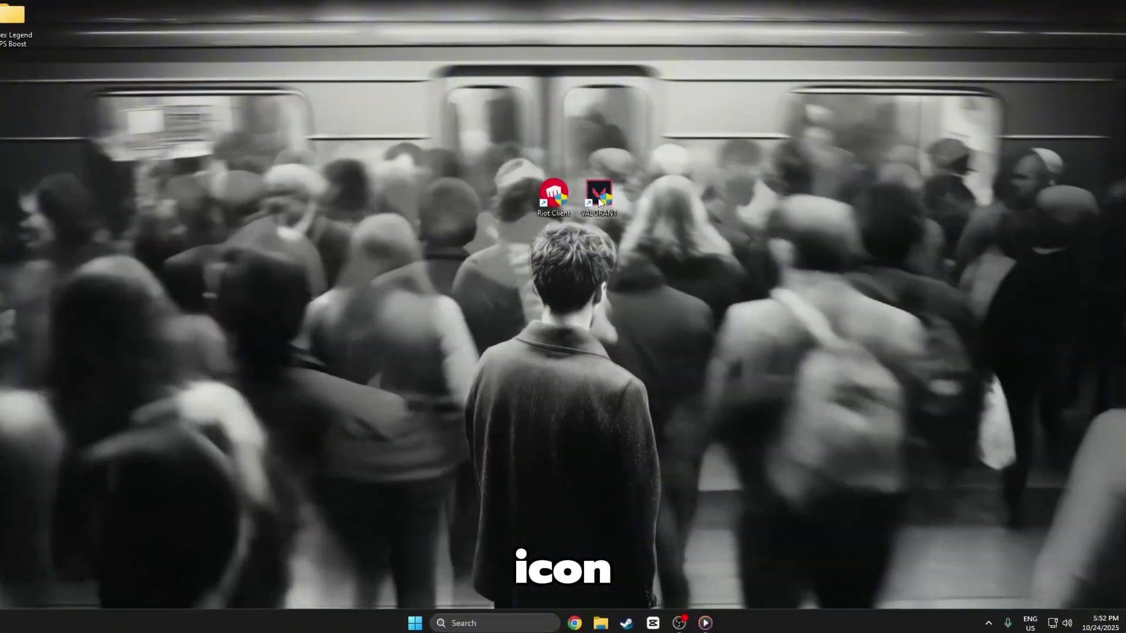
Open the VALORANT shortcut's file location, then switch File Explorer to This PC
right_click(598, 199)
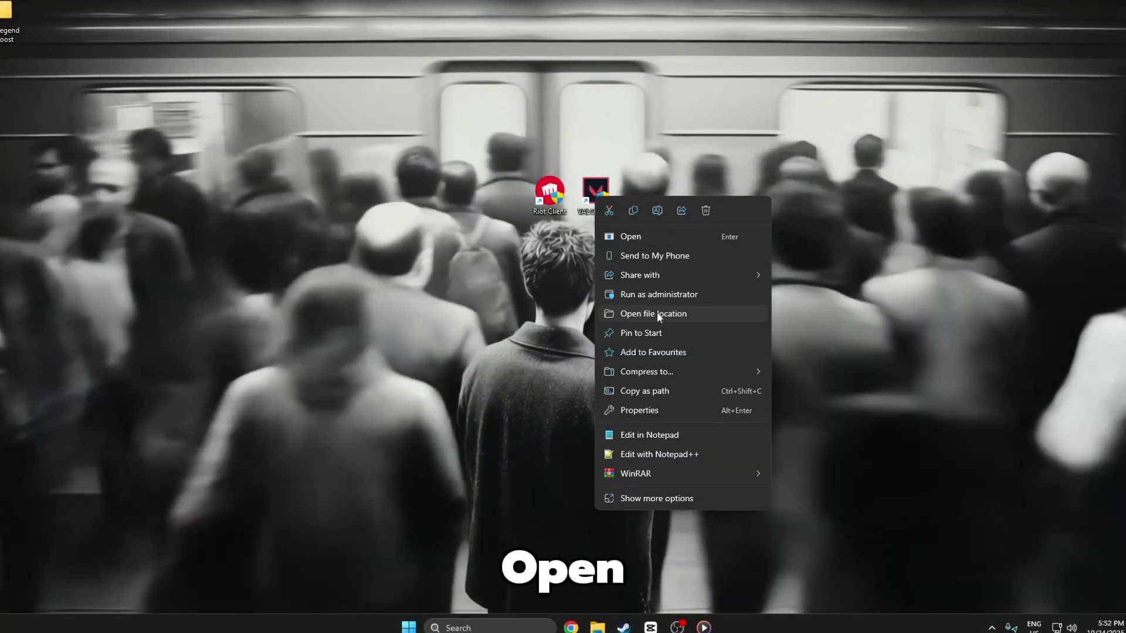
left_click(657, 314)
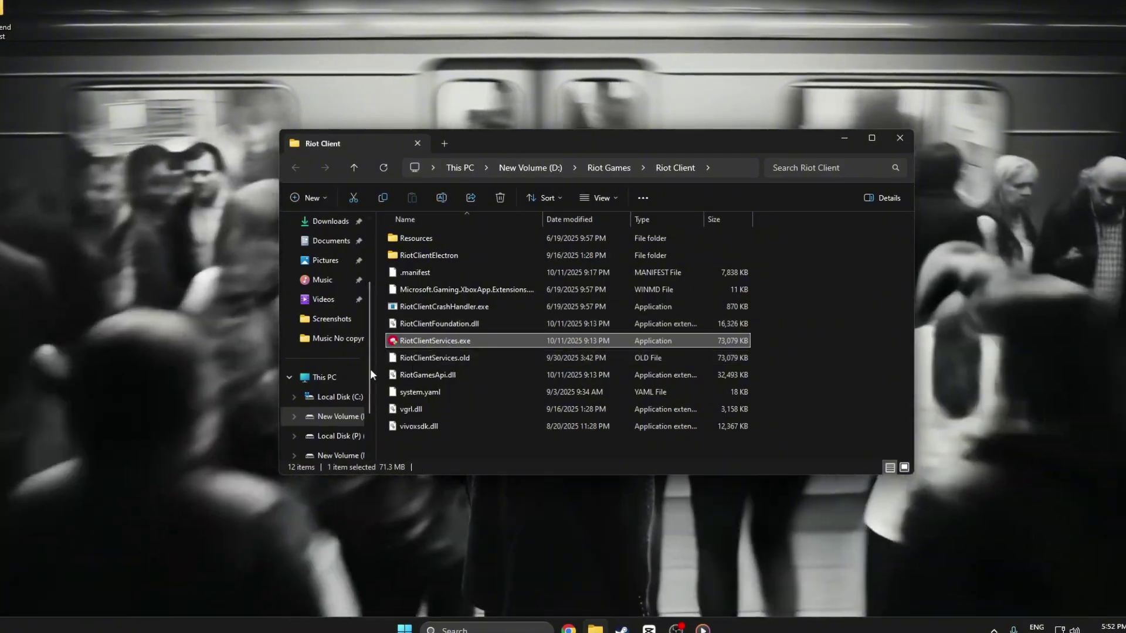
left_click(366, 377)
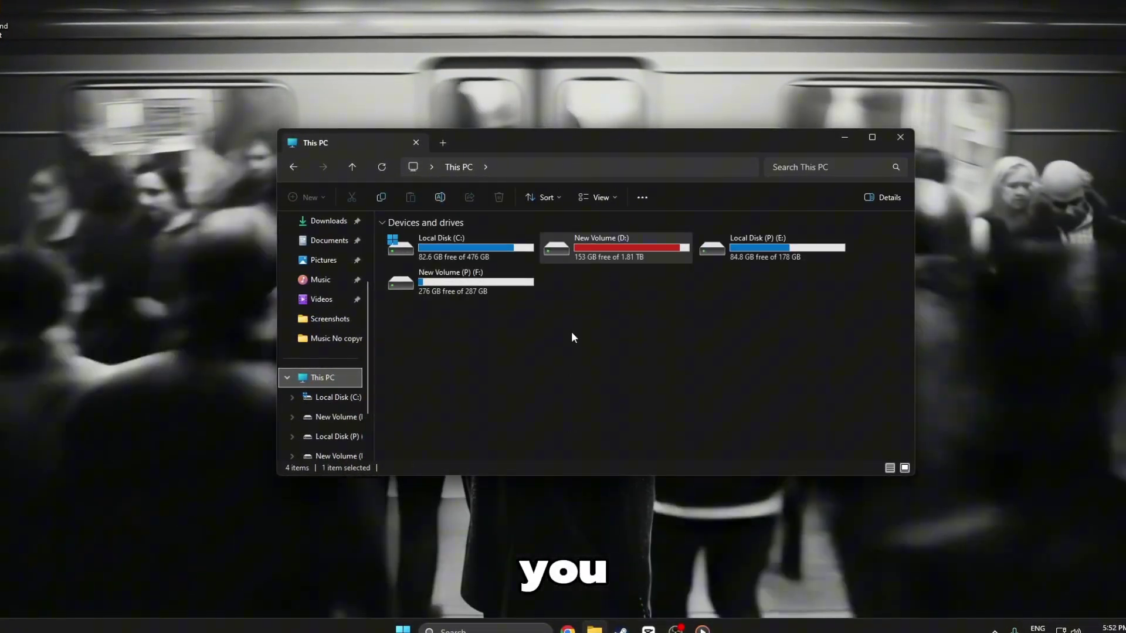
key("super")
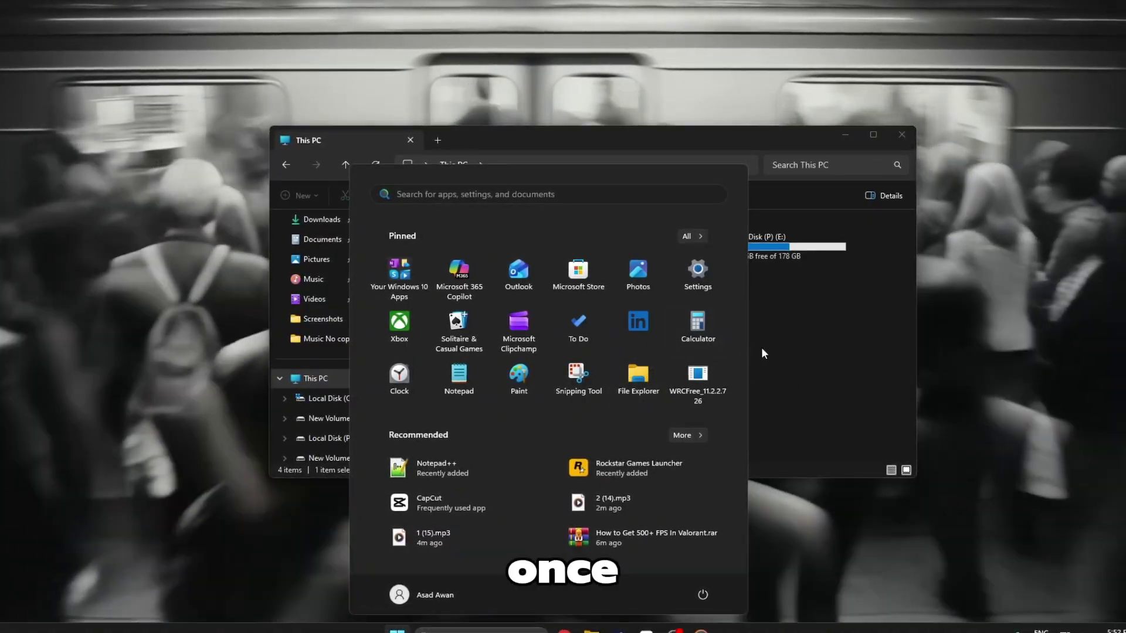
Navigate to D:\Riot Games\VALORANT\live and select VALORANT.exe
left_click(761, 347)
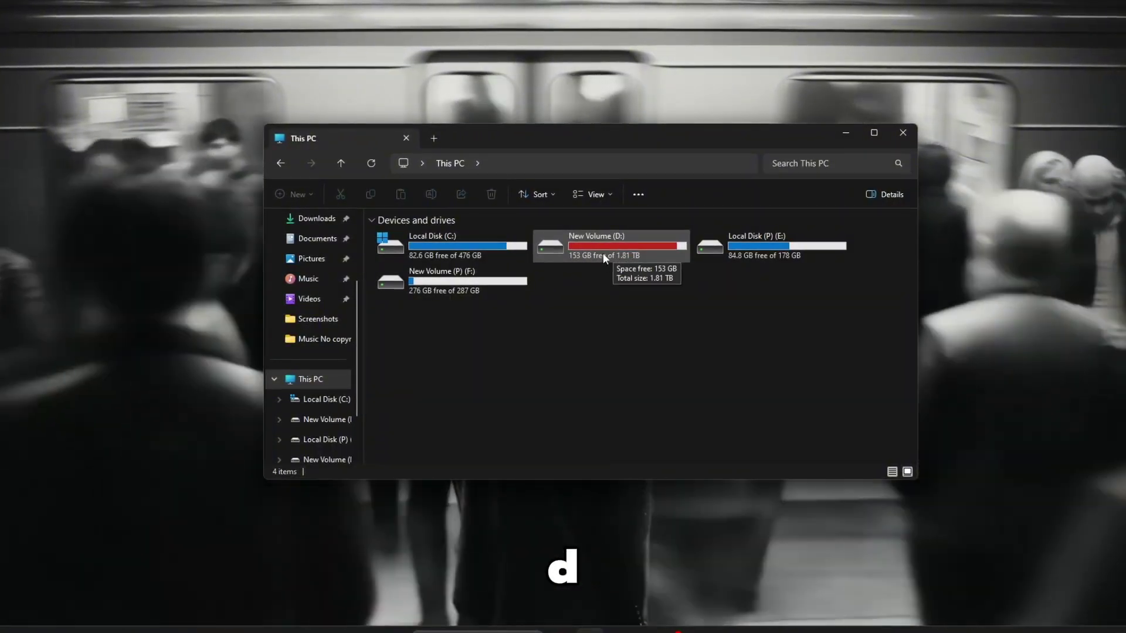
double_click(603, 252)
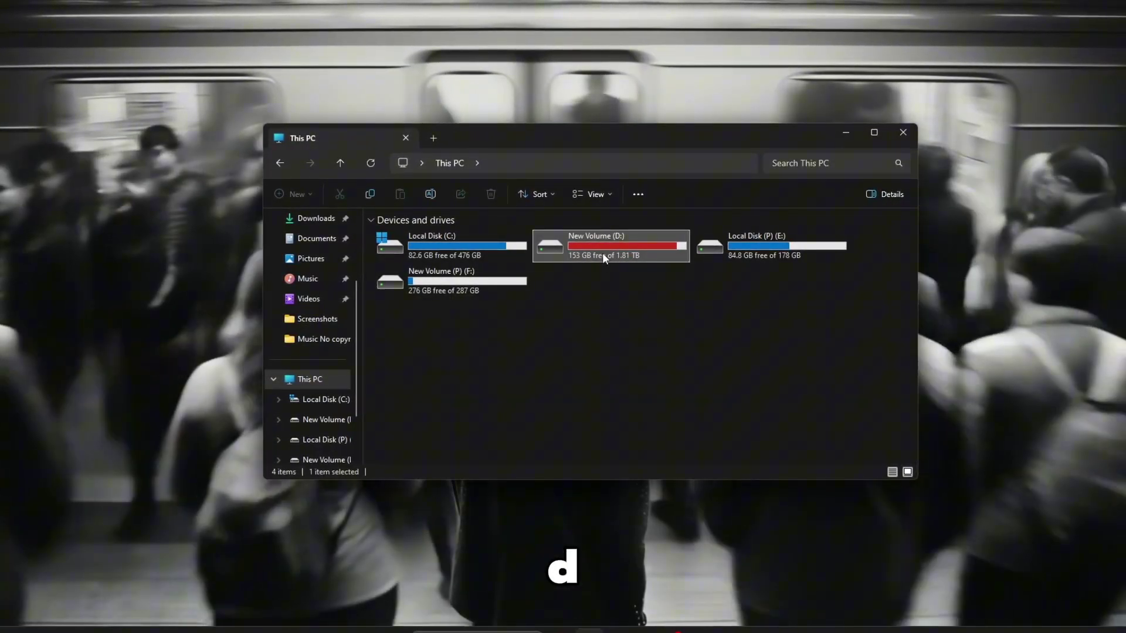
left_click(405, 341)
double_click(405, 343)
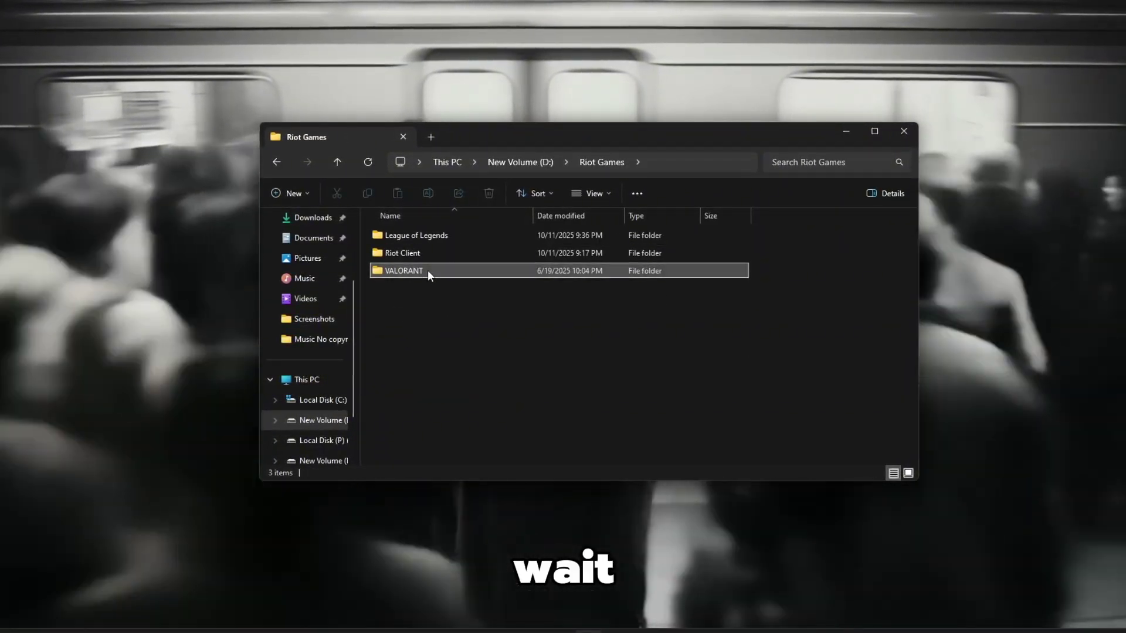
double_click(427, 270)
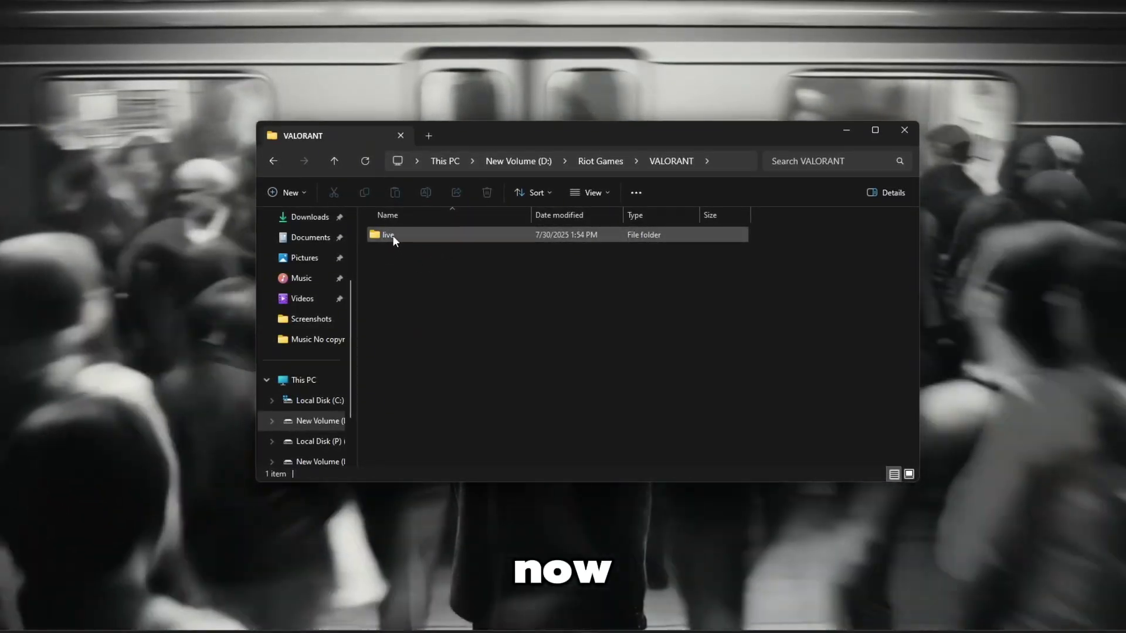
double_click(389, 235)
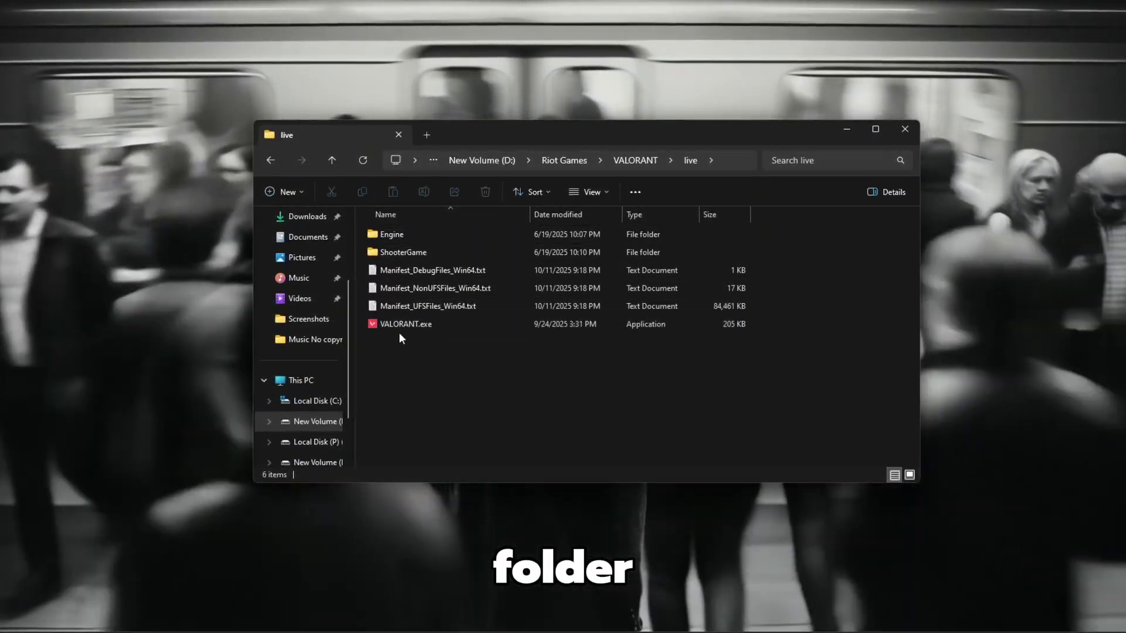
left_click(401, 328)
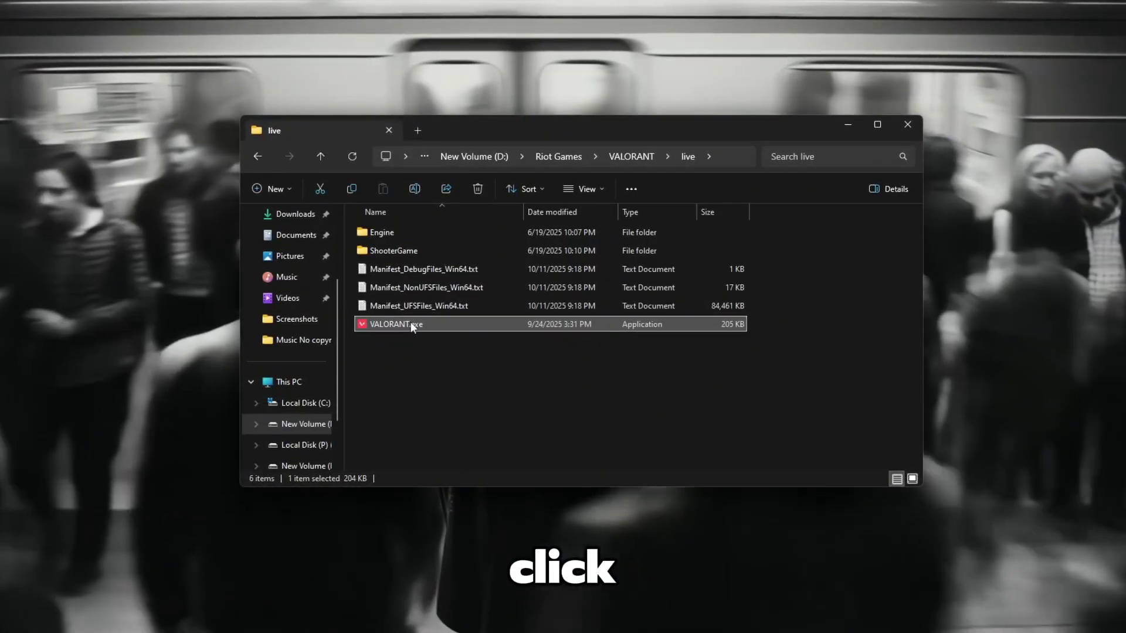
Tick Disable full-screen optimisations on VALORANT.exe's Compatibility tab and apply it
right_click(410, 323)
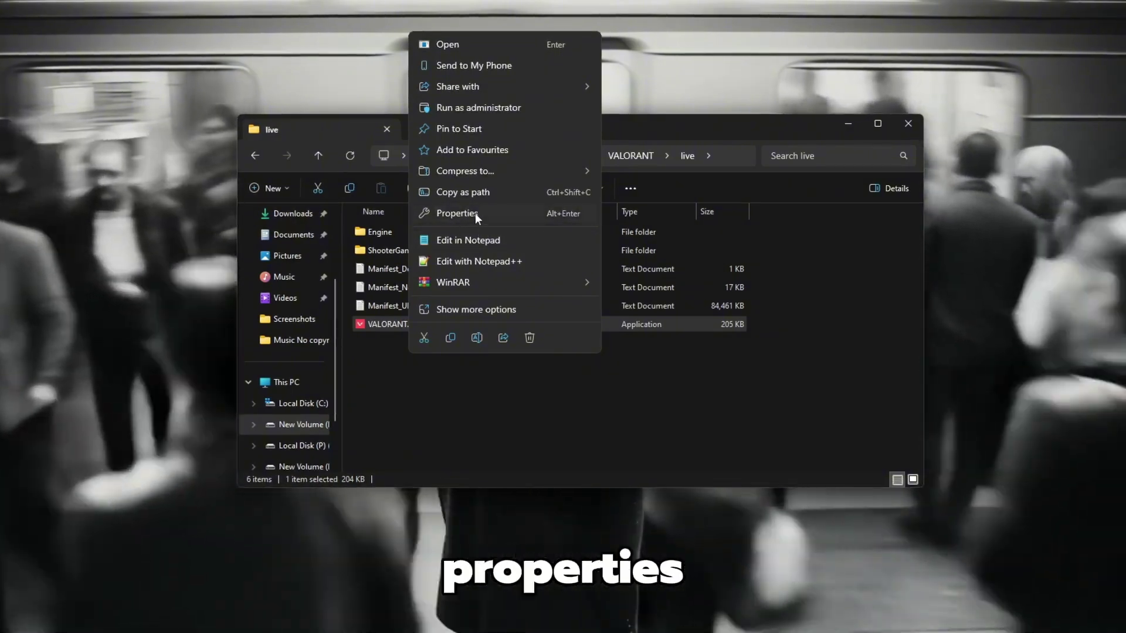
left_click(461, 213)
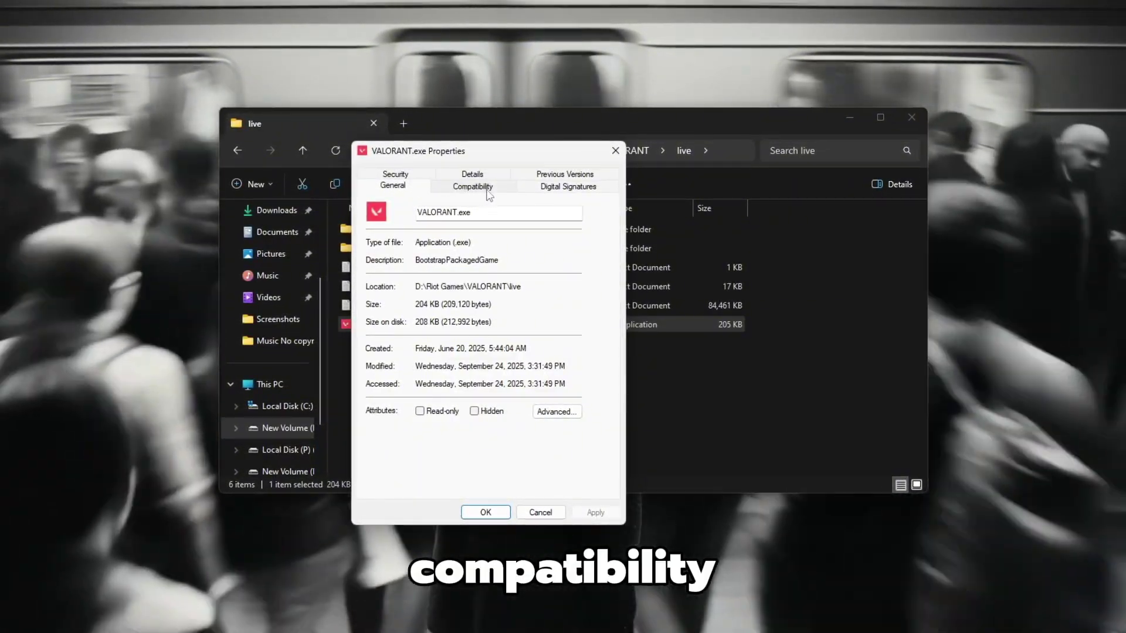
left_click(480, 188)
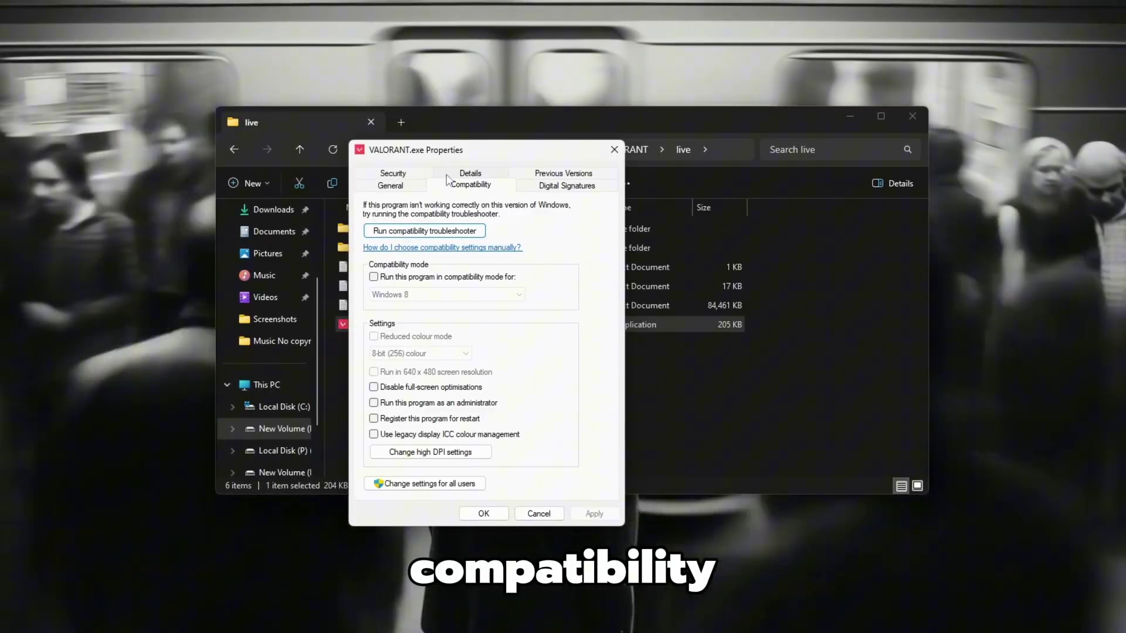
left_click_drag(453, 157, 459, 137)
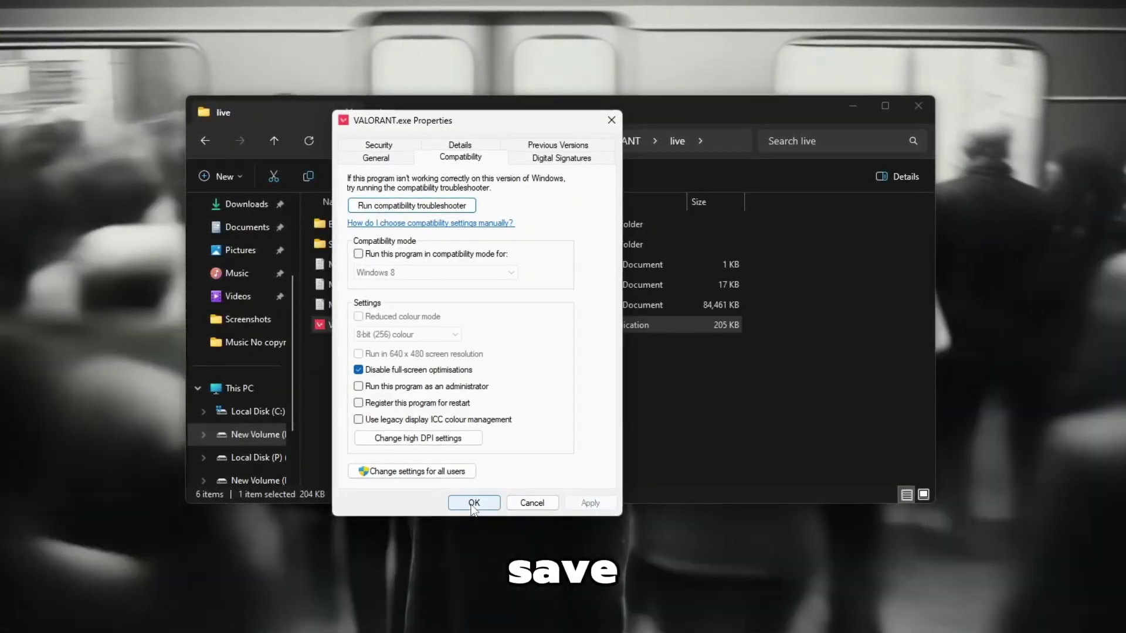
left_click(473, 504)
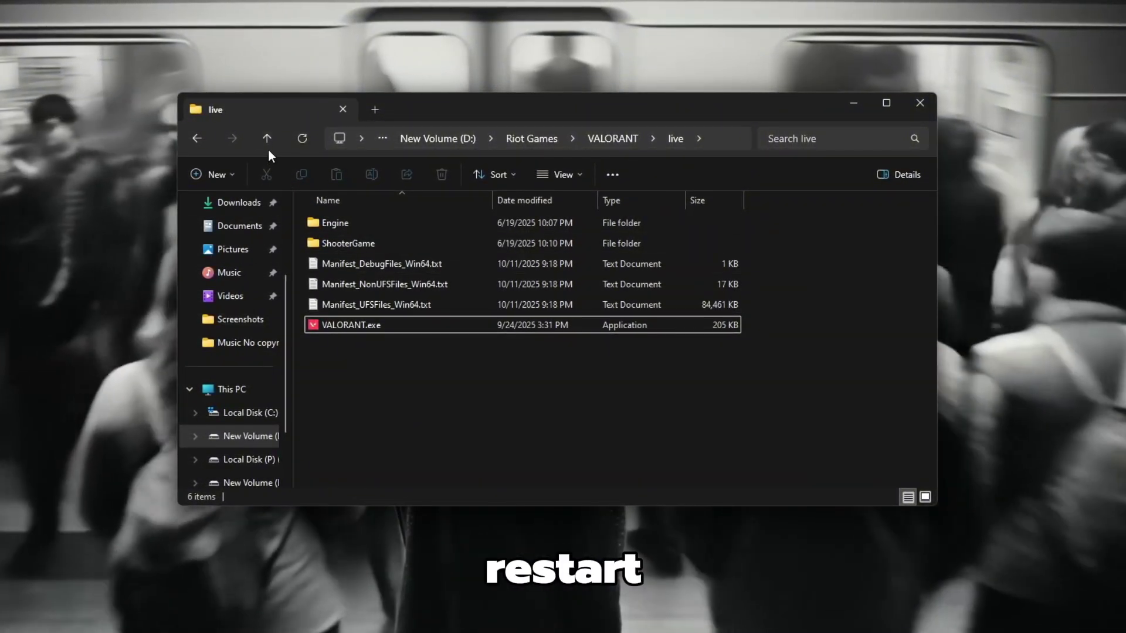
Go up four levels from the live folder through VALORANT, Riot Games and D: to This PC
left_click(267, 147)
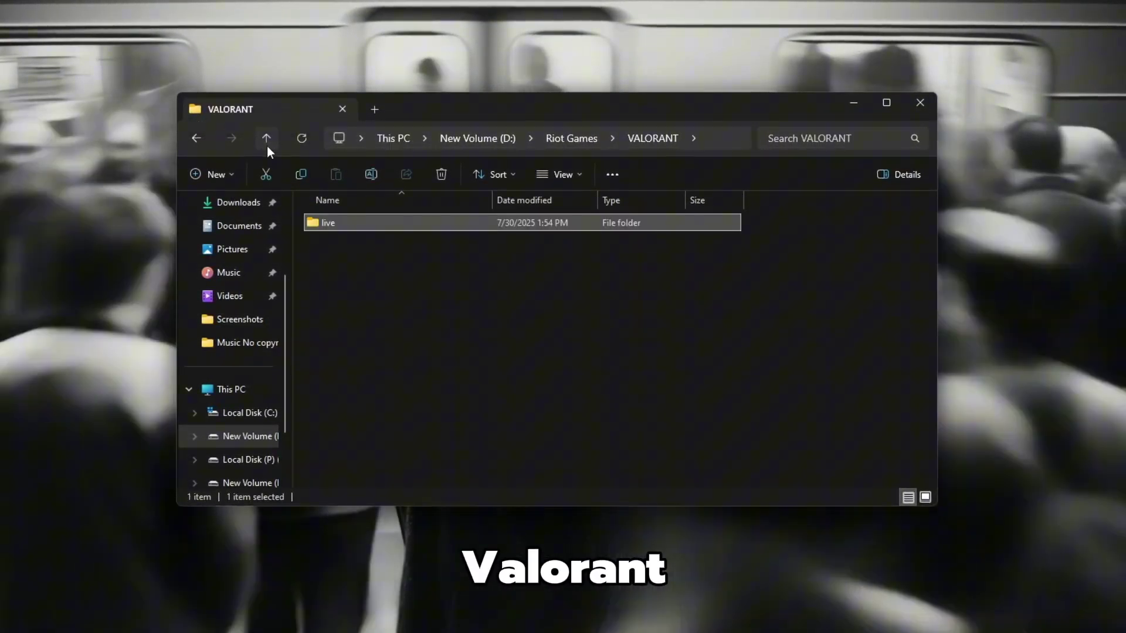
left_click(266, 146)
left_click(265, 145)
left_click(265, 146)
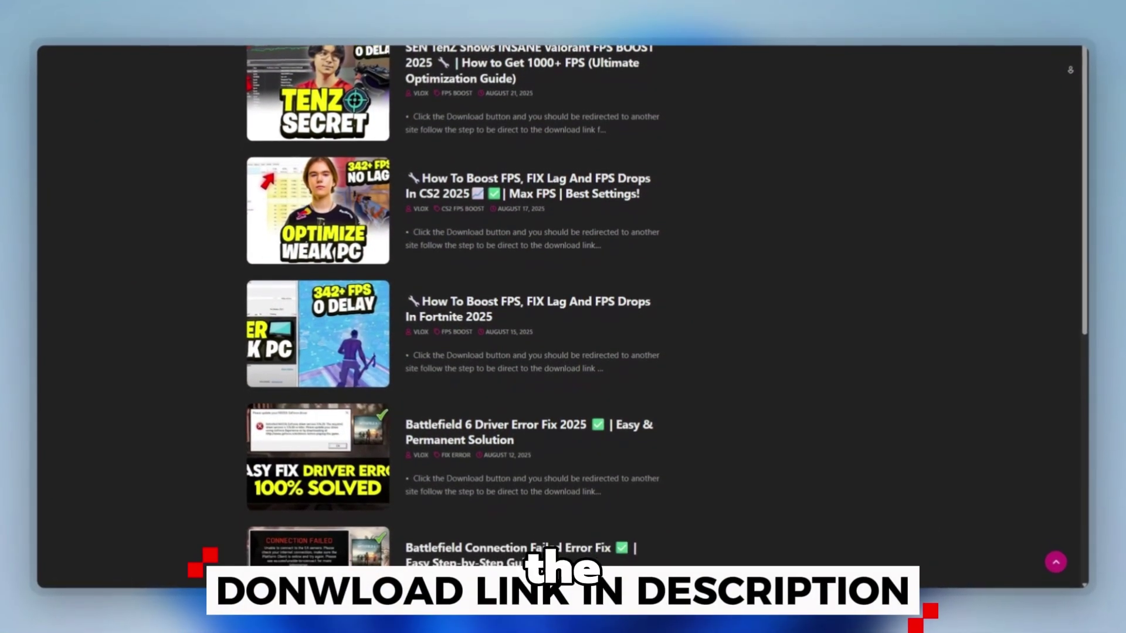
Scroll down through the FPS-boost download posts on the guide website
scroll(451, 317, "down", 1)
scroll(451, 317, "down", 2)
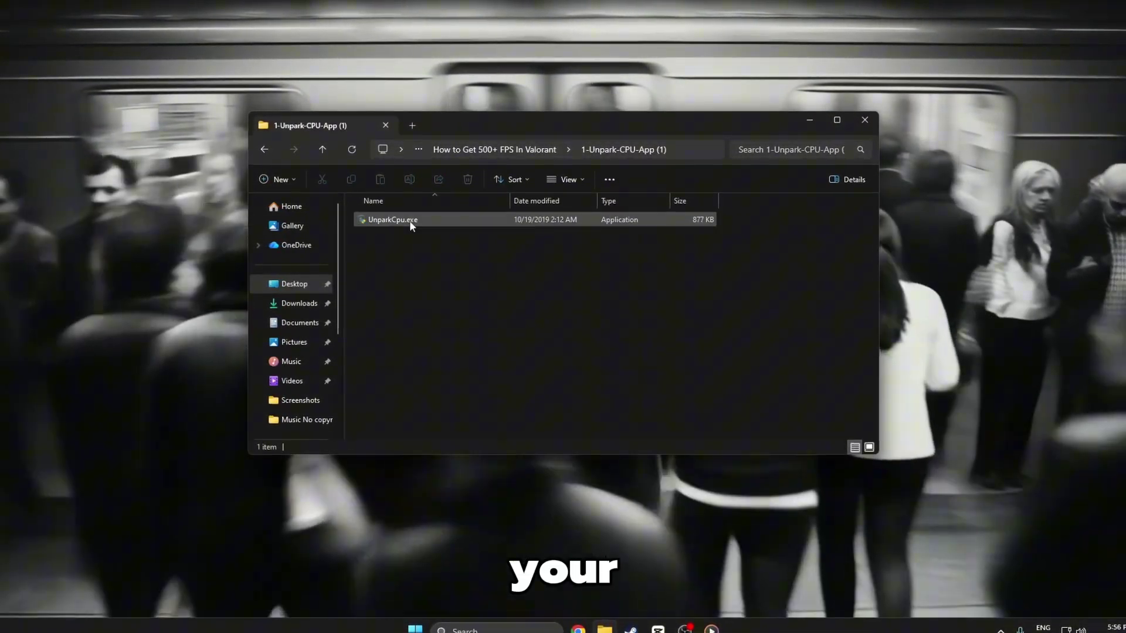
Launch UnparkCpu.exe with administrator approval and minimize Explorer while it loads
double_click(399, 218)
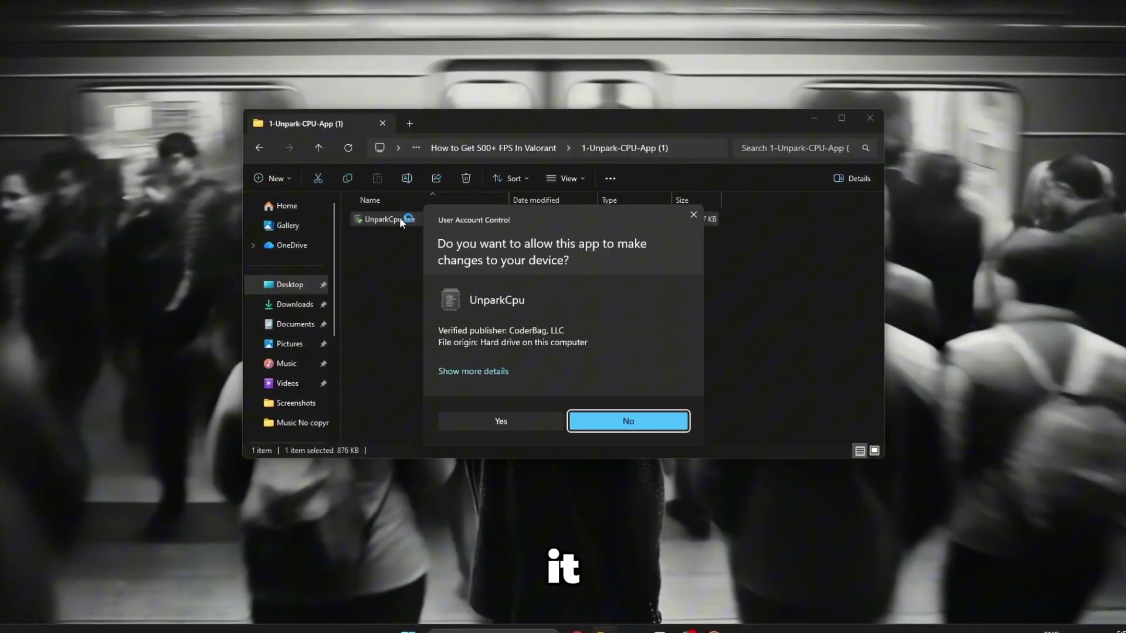
left_click(500, 421)
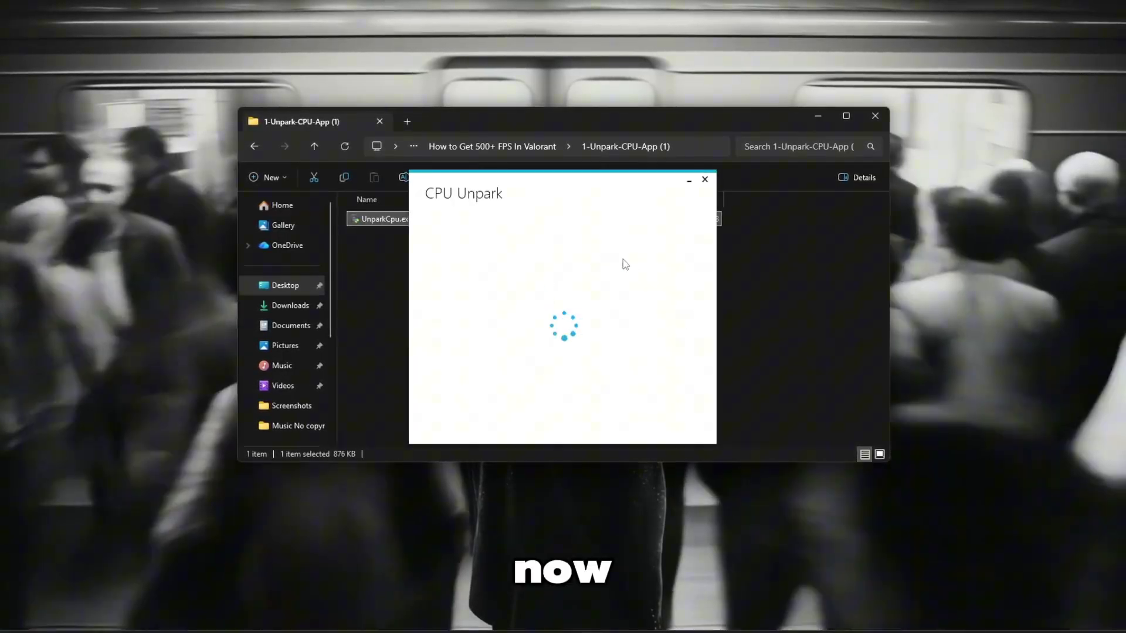
left_click(826, 122)
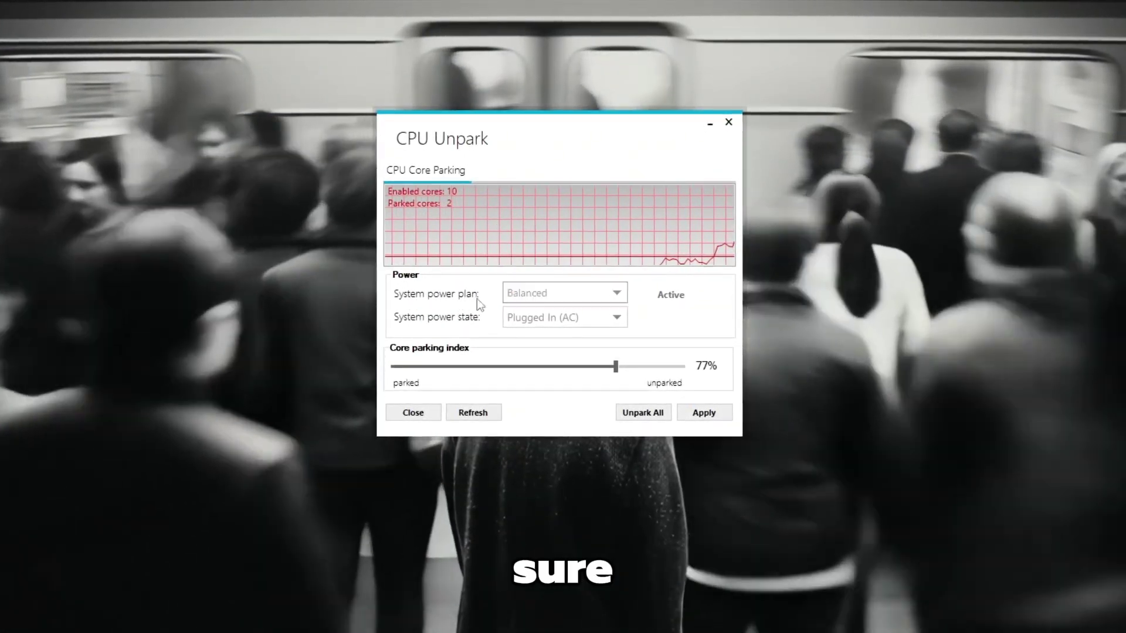
Choose High performance from the System power plan list and set it as active
left_click(557, 293)
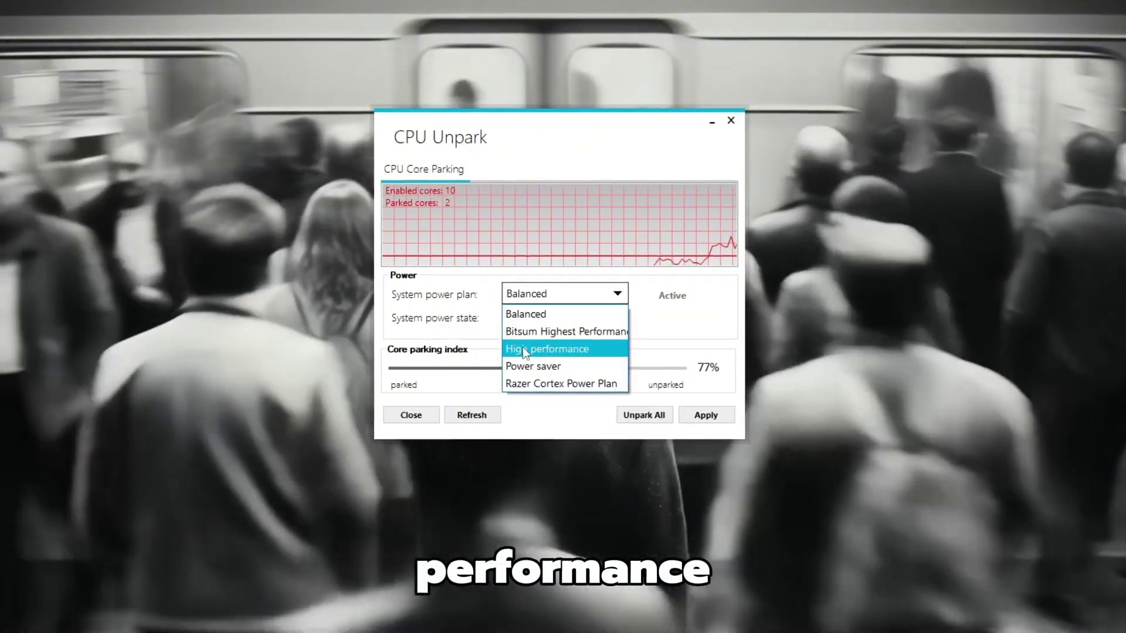
left_click(523, 349)
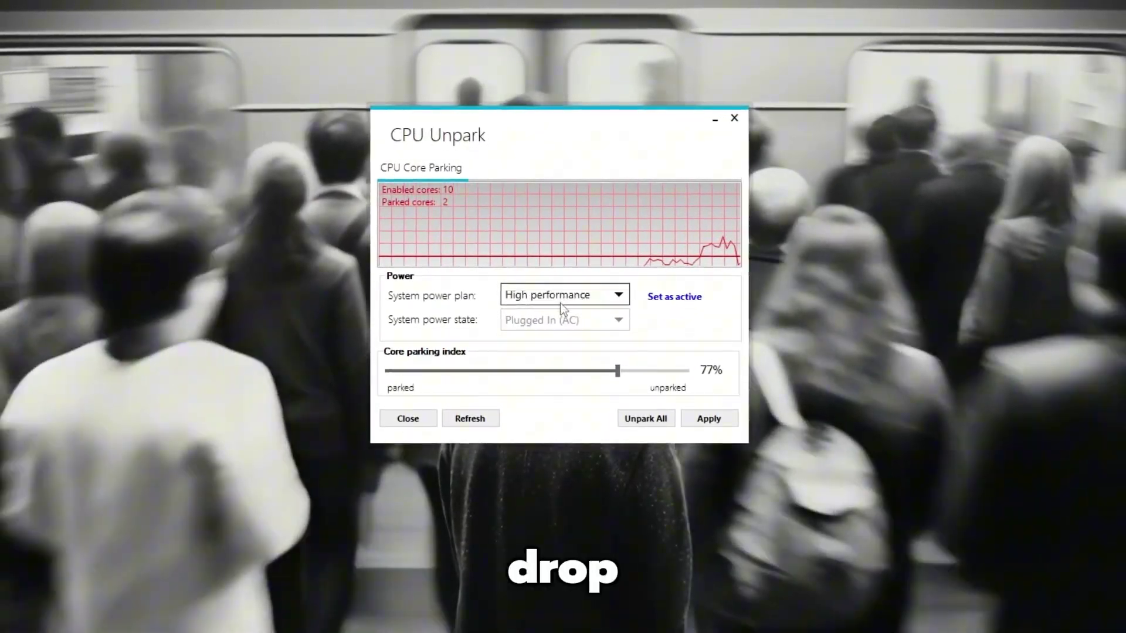
left_click(561, 302)
left_click(542, 350)
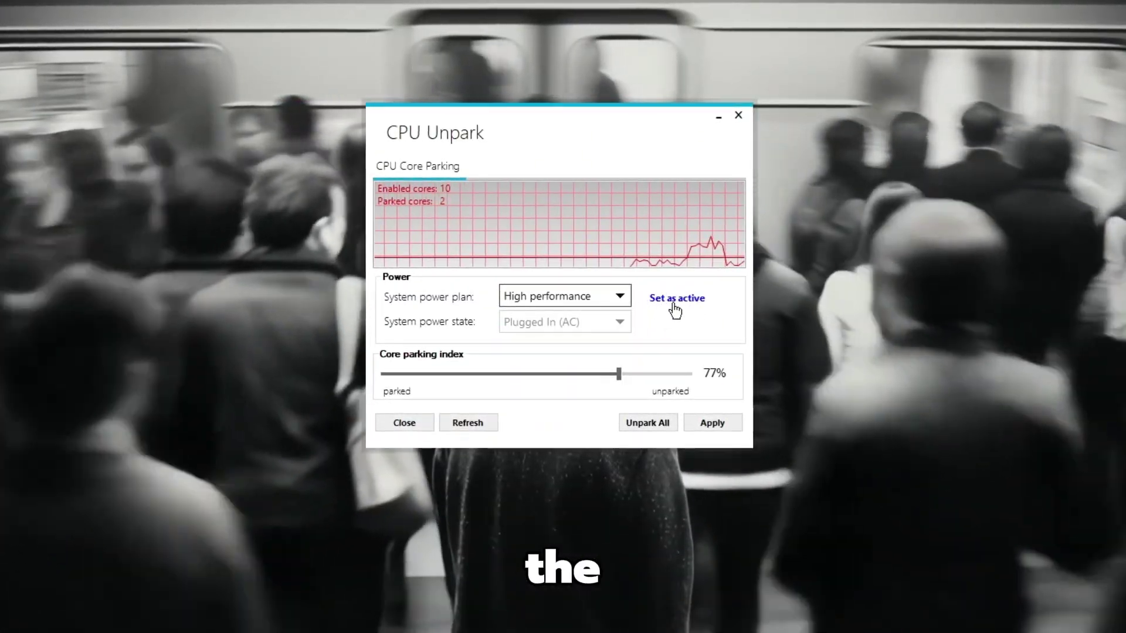
left_click(674, 298)
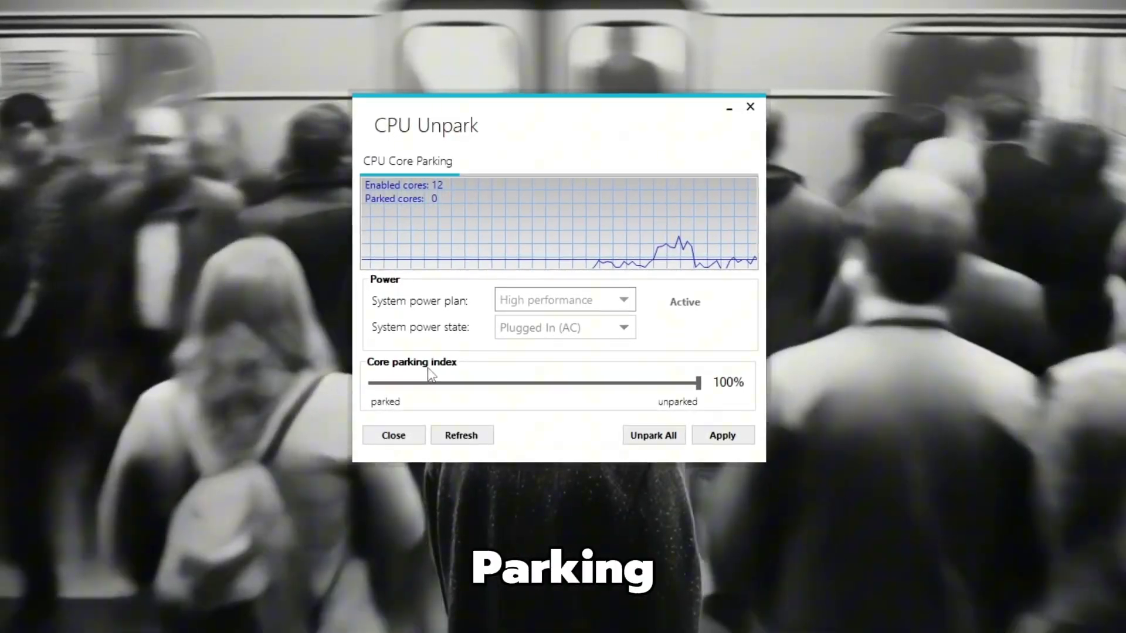
Drag the core parking index to 100% and apply it, dismissing the Info messages
left_click(650, 384)
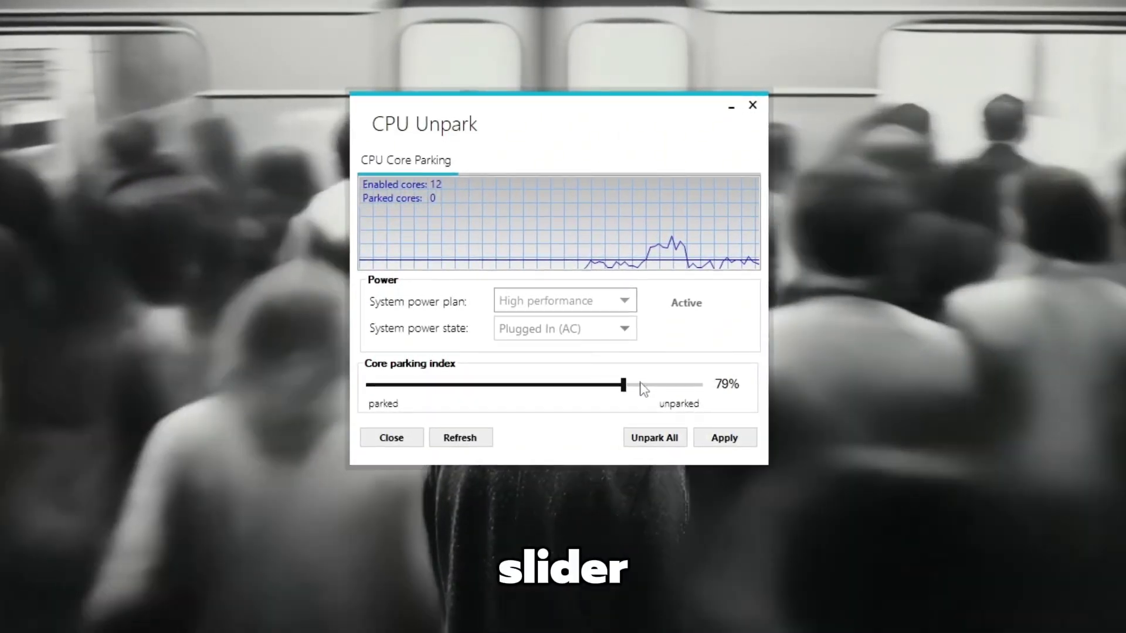
left_click_drag(653, 389, 720, 384)
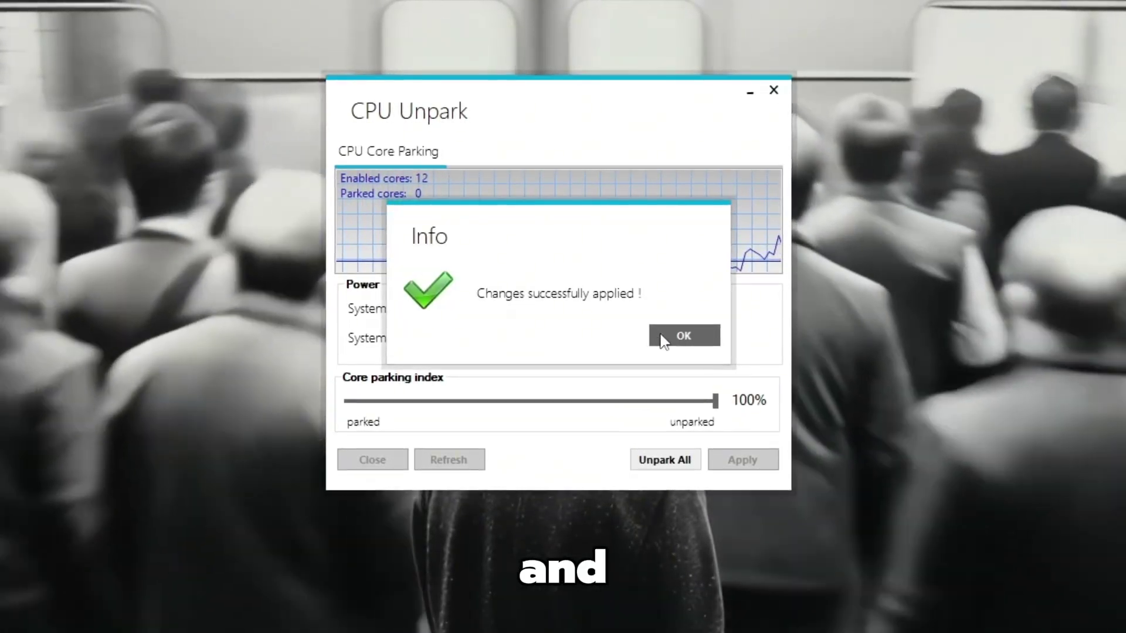
left_click(662, 335)
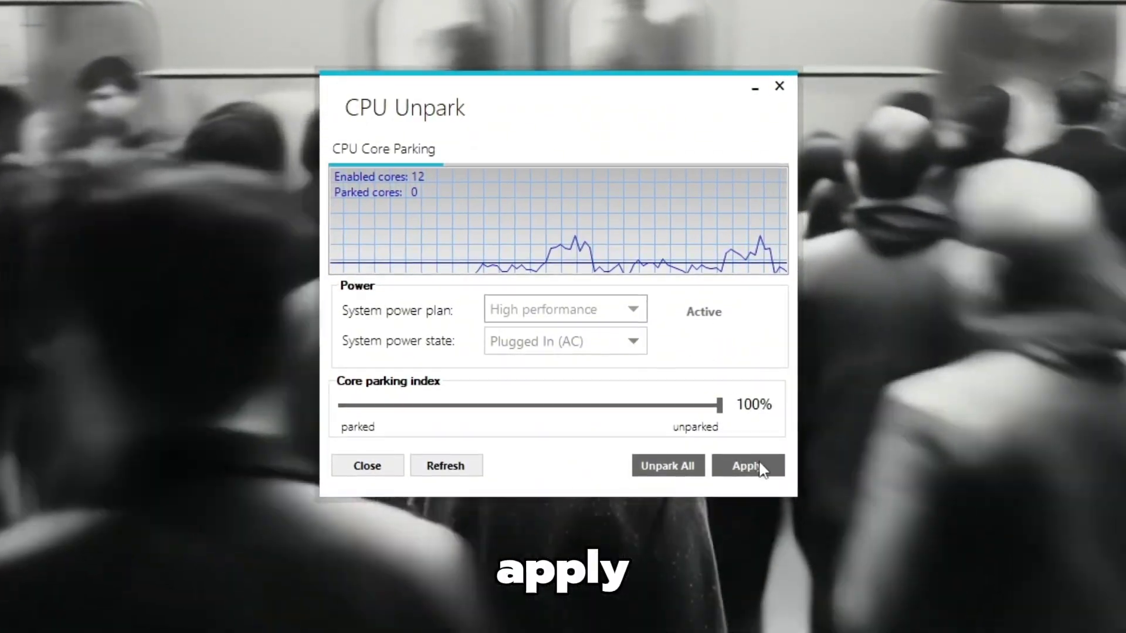
left_click(762, 469)
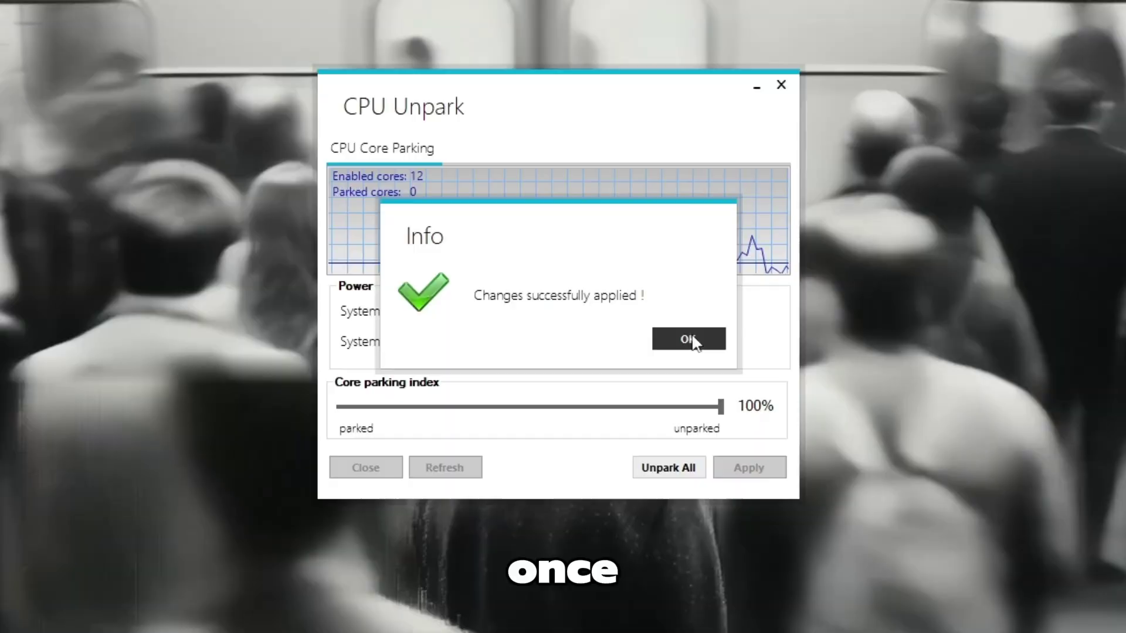
left_click(691, 340)
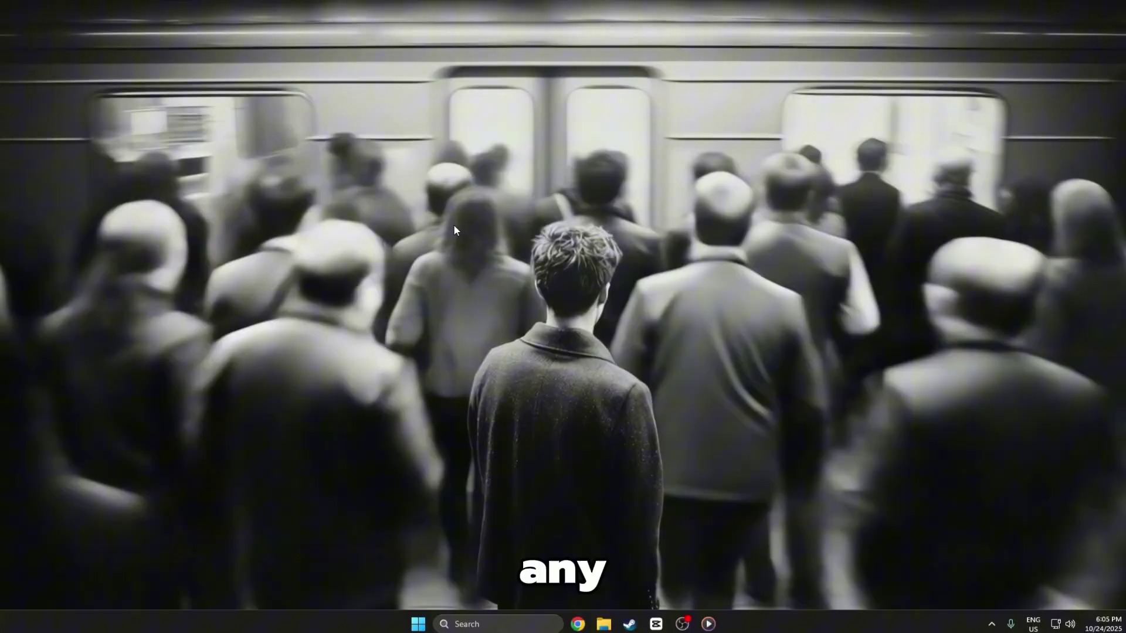
Bring up the desktop context menu with its full set of options
right_click(453, 225)
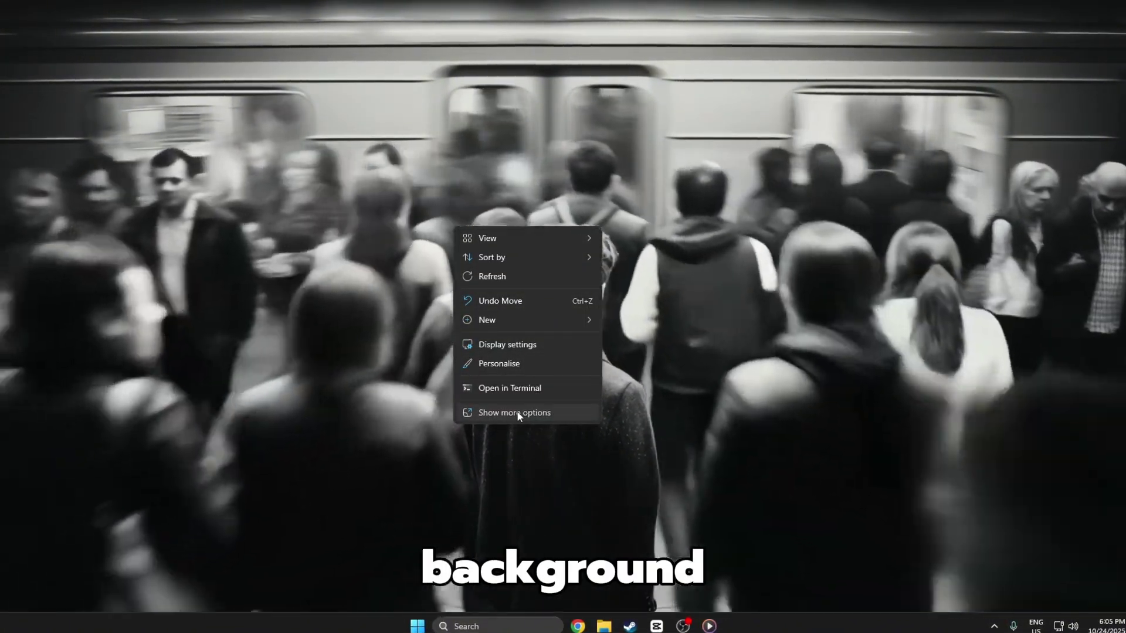
left_click(516, 411)
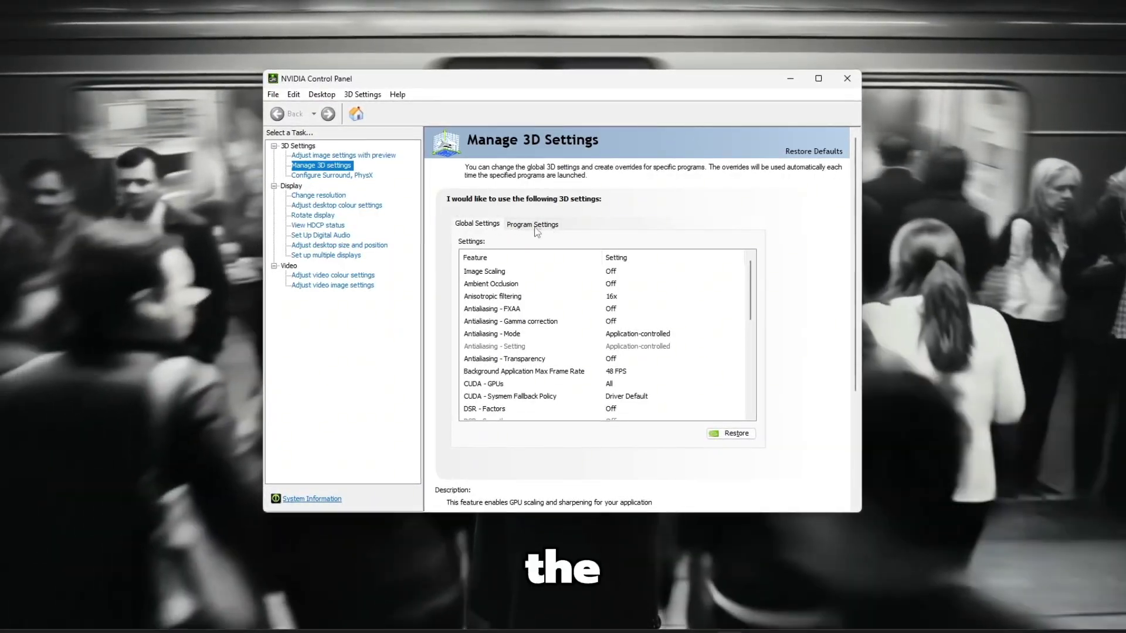
Switch to Program Settings and pick Valorant (valorant.exe) from the program list
left_click(533, 227)
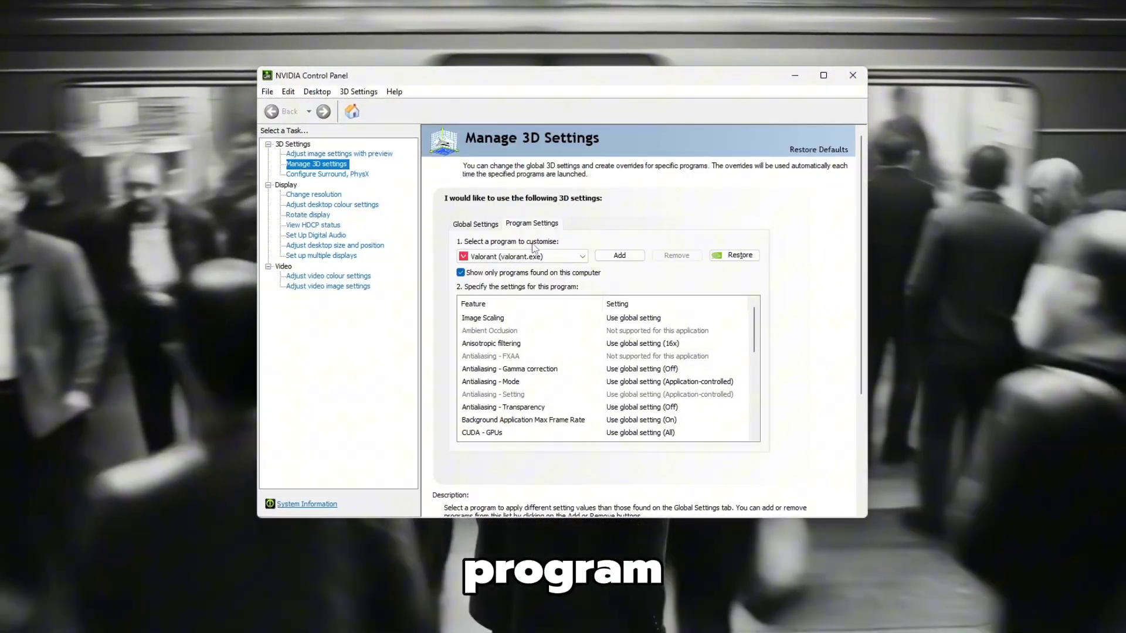
left_click(521, 258)
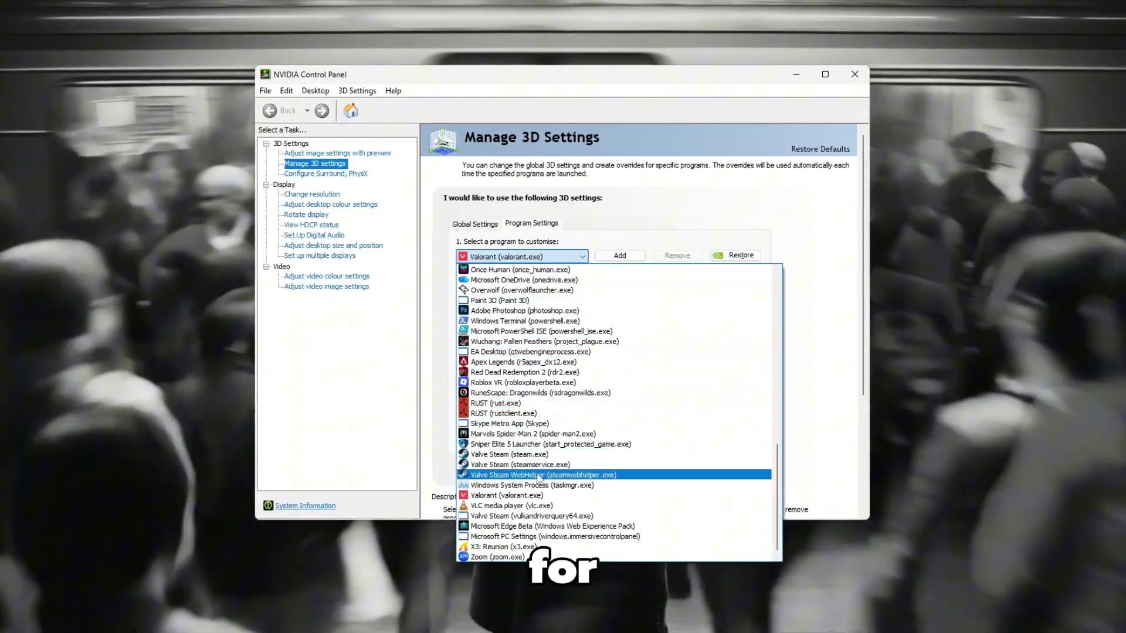
scroll(596, 392, "up", 13)
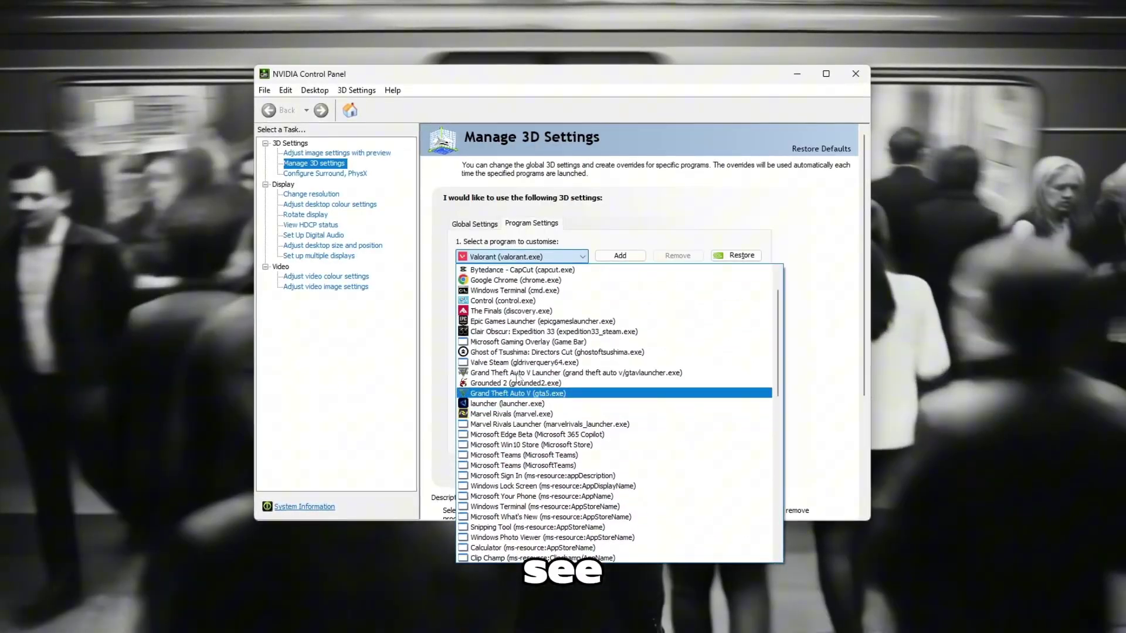
scroll(690, 452, "down", 13)
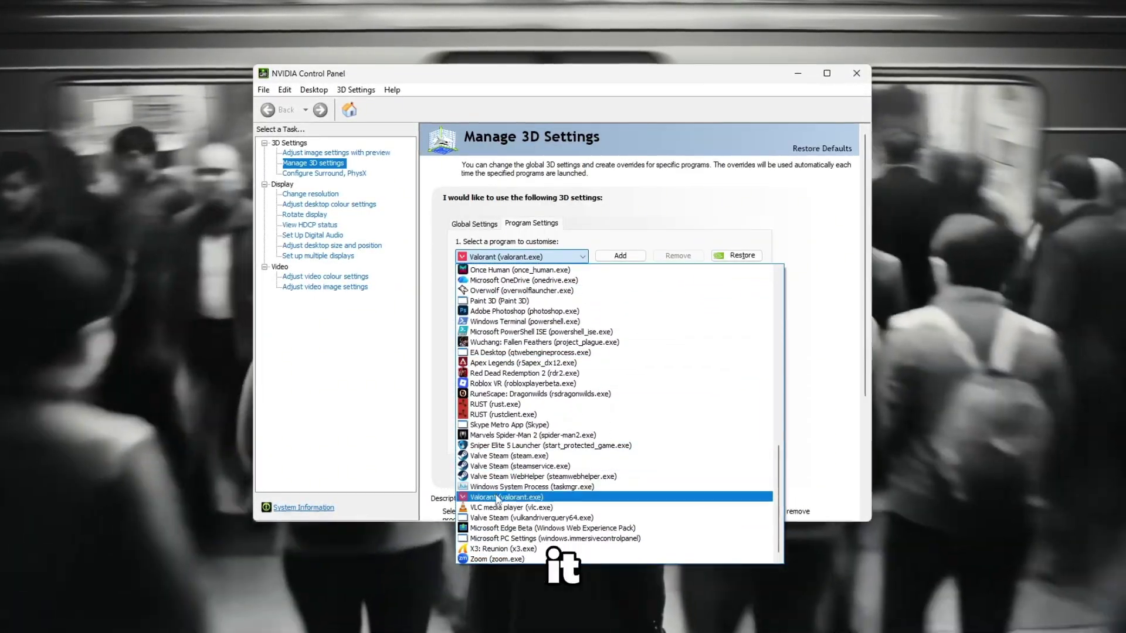
left_click(429, 384)
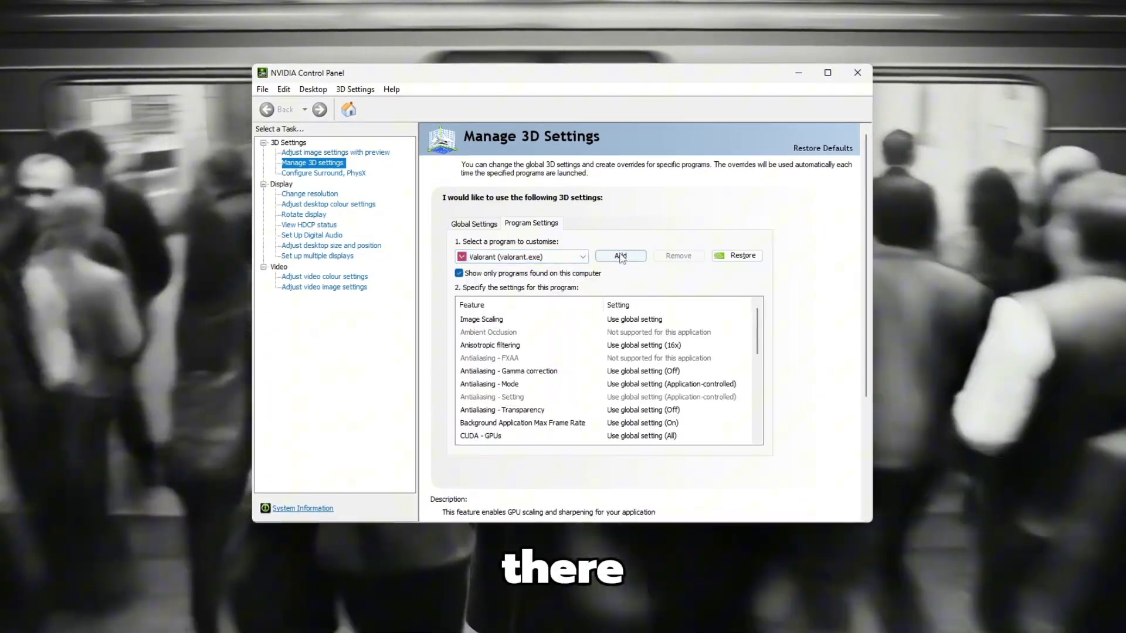
Add VALORANT.exe from D:\Riot Games\VALORANT\live as the program to customise
left_click(621, 257)
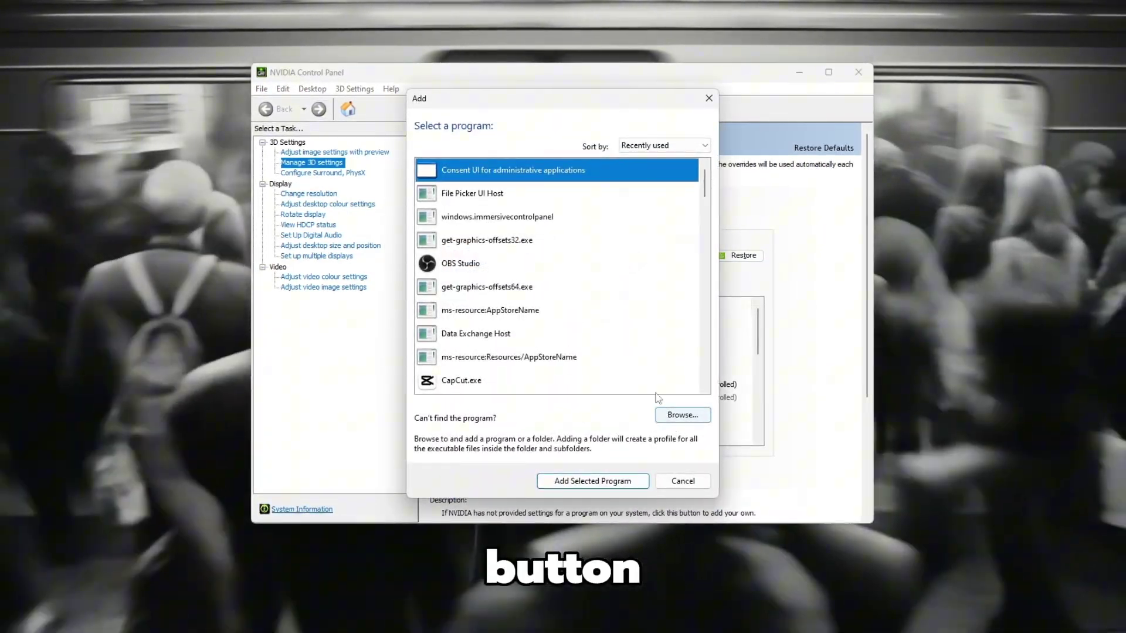
left_click(683, 416)
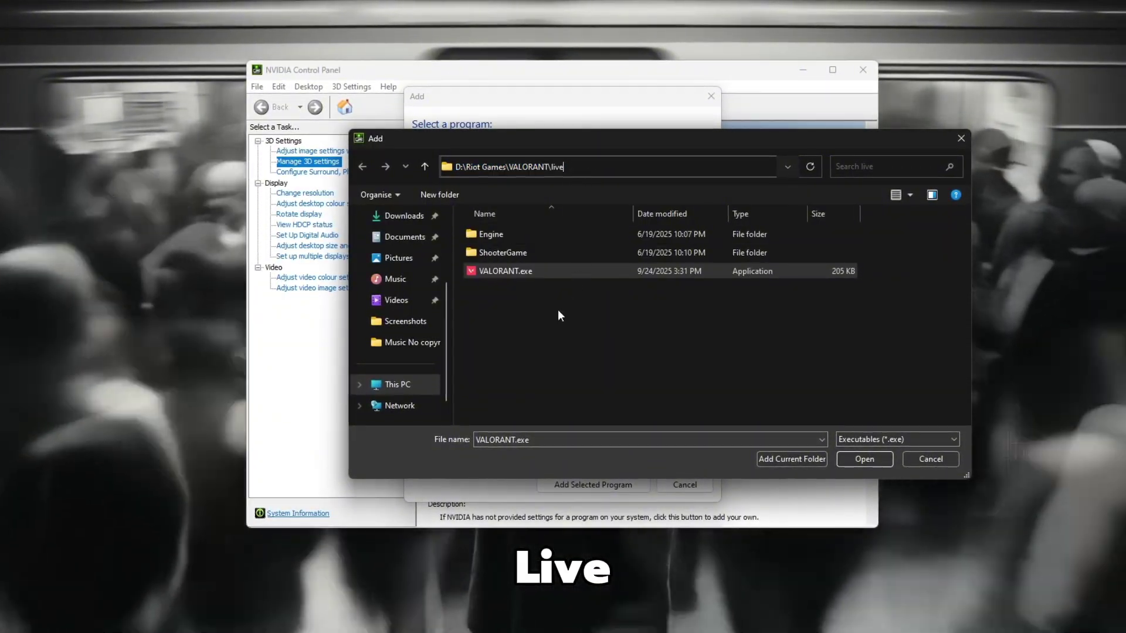
left_click(558, 310)
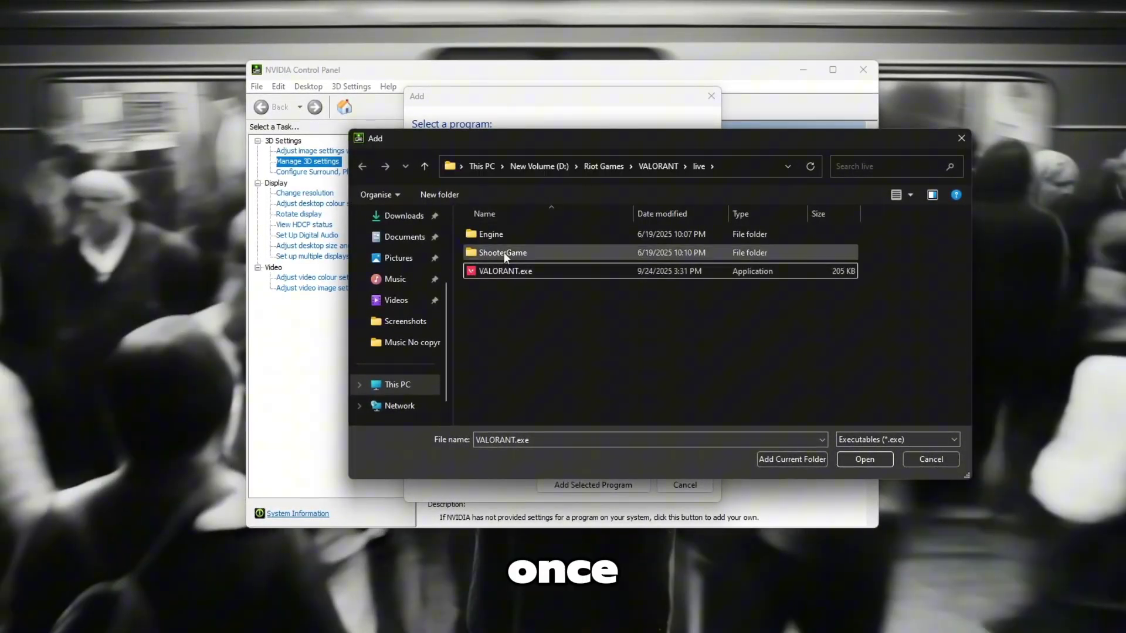
left_click(512, 270)
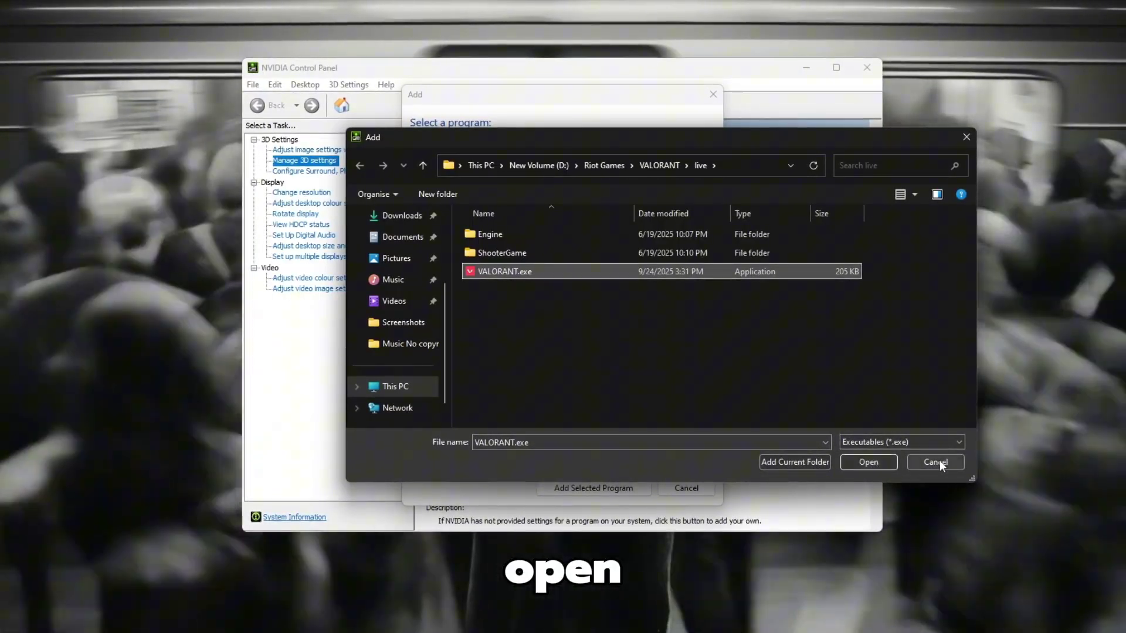
left_click(937, 463)
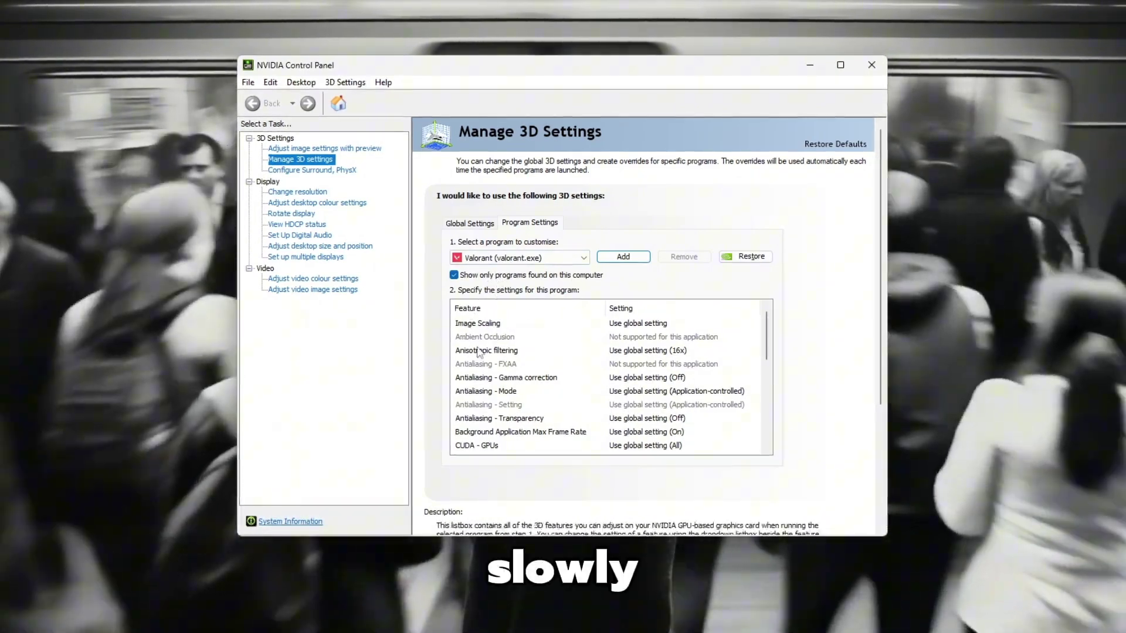
Set Valorant's Image Scaling to Off
scroll(727, 387, "down", 5)
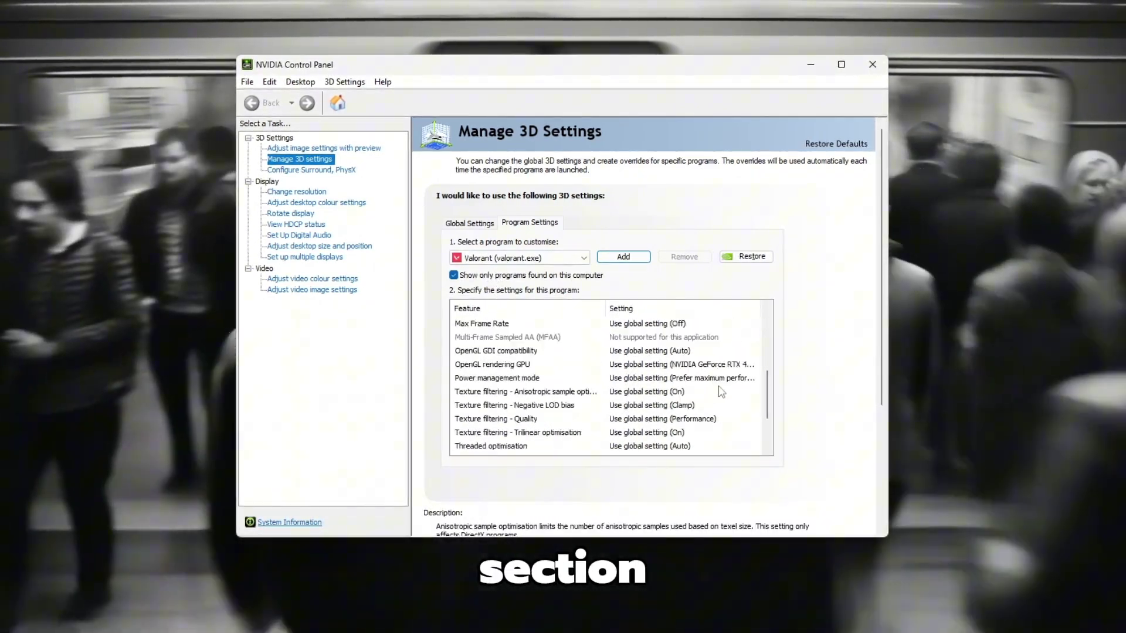
scroll(727, 387, "up", 5)
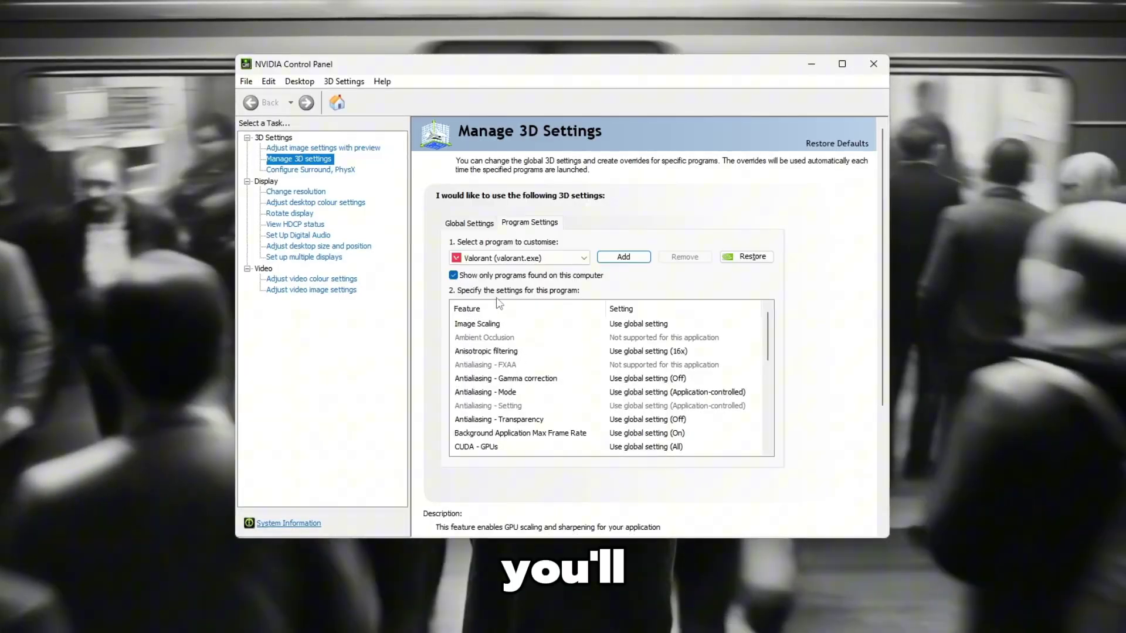
left_click(601, 323)
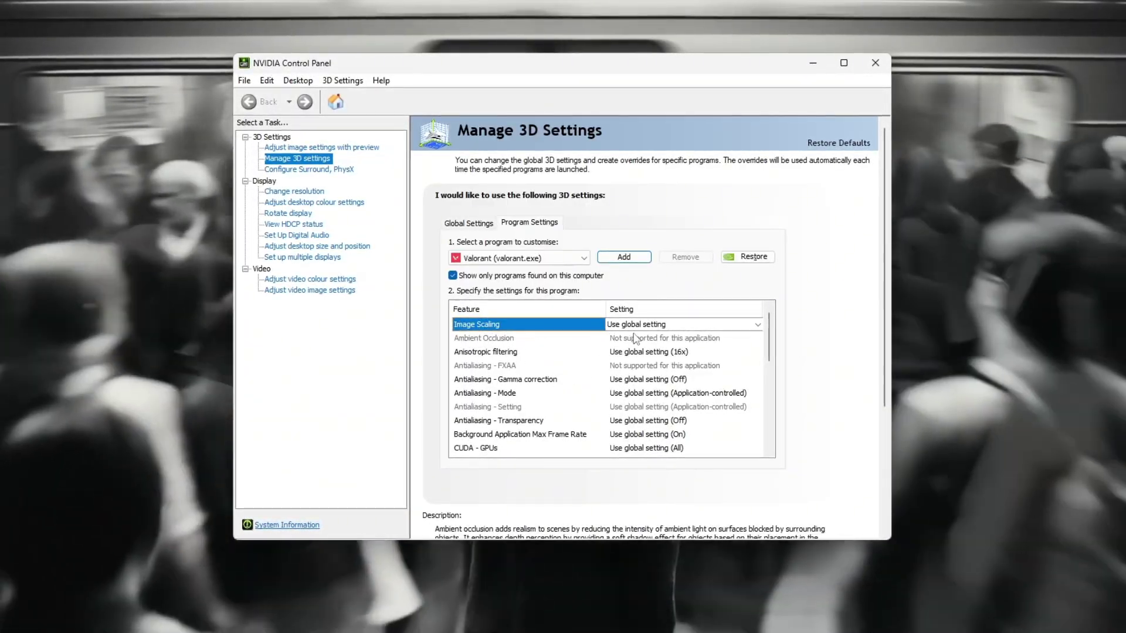
left_click(639, 326)
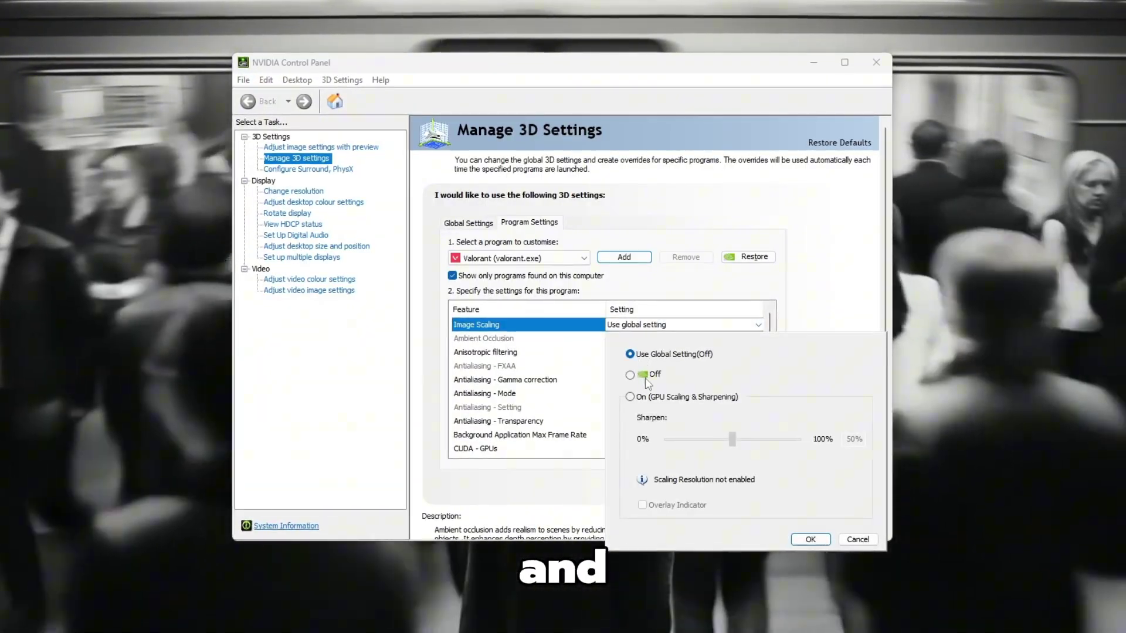
left_click(646, 377)
left_click(811, 540)
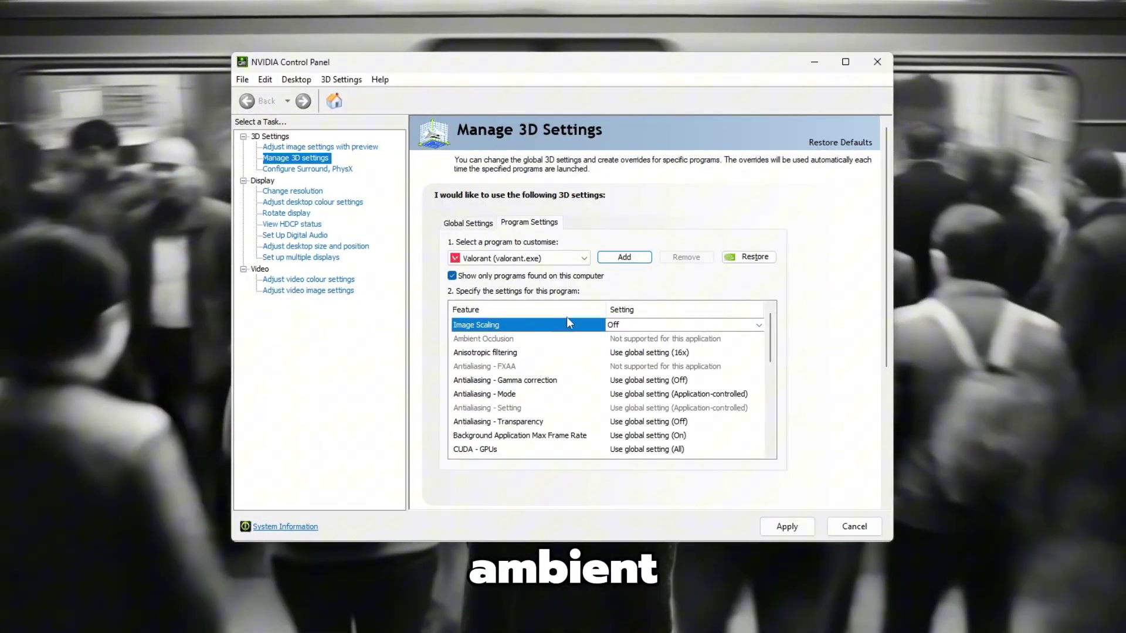
Set Anisotropic filtering to Off
left_click(484, 340)
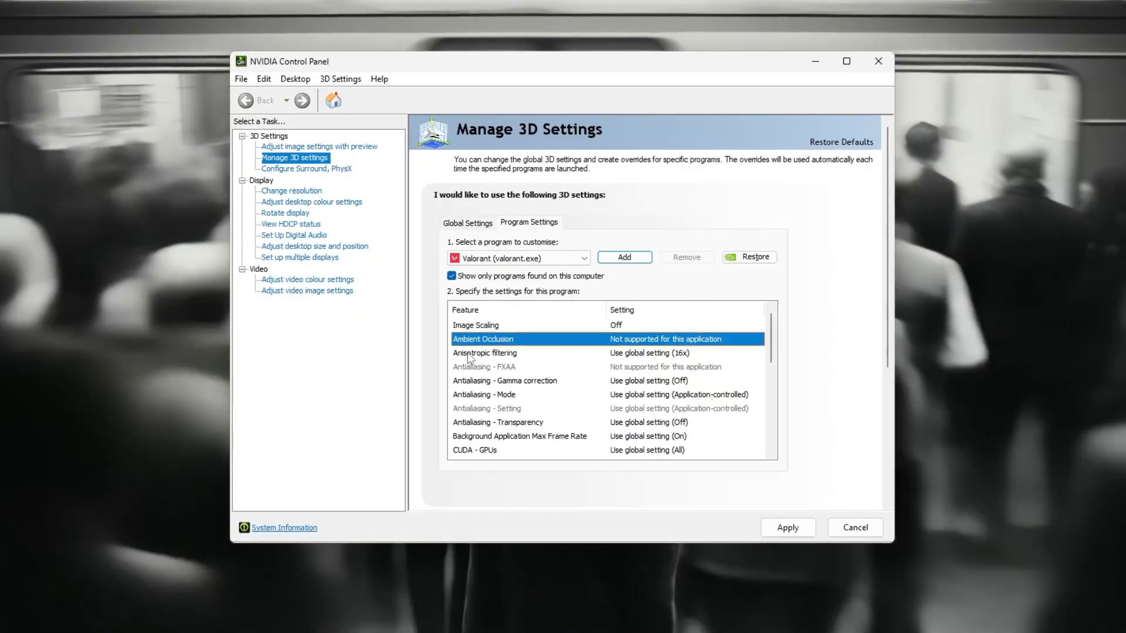
left_click(470, 355)
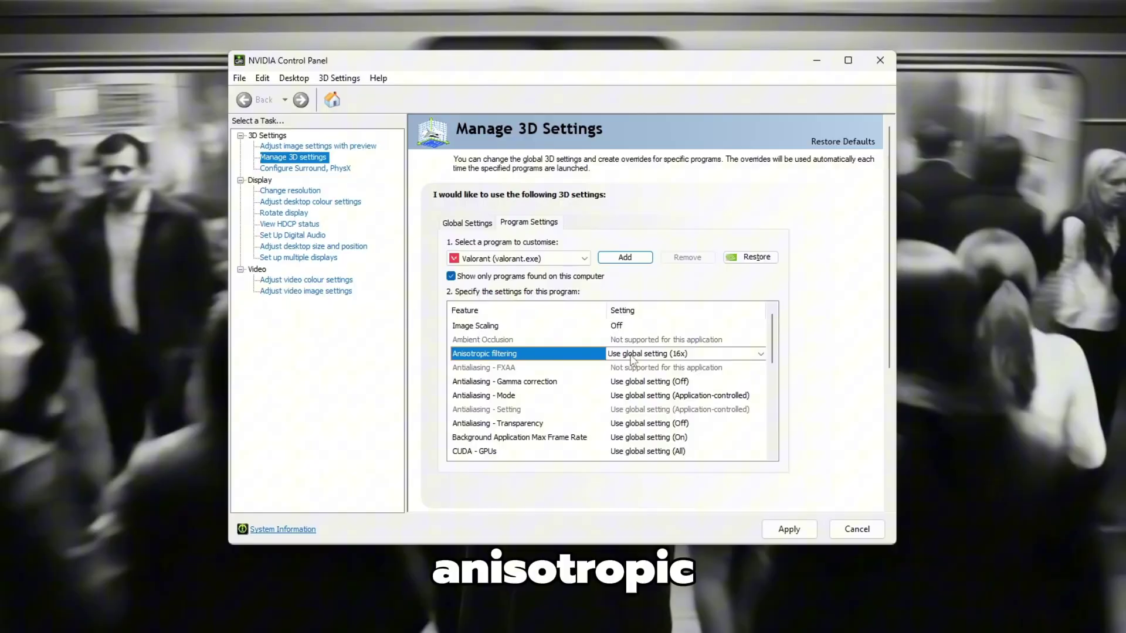
left_click(674, 354)
left_click(634, 391)
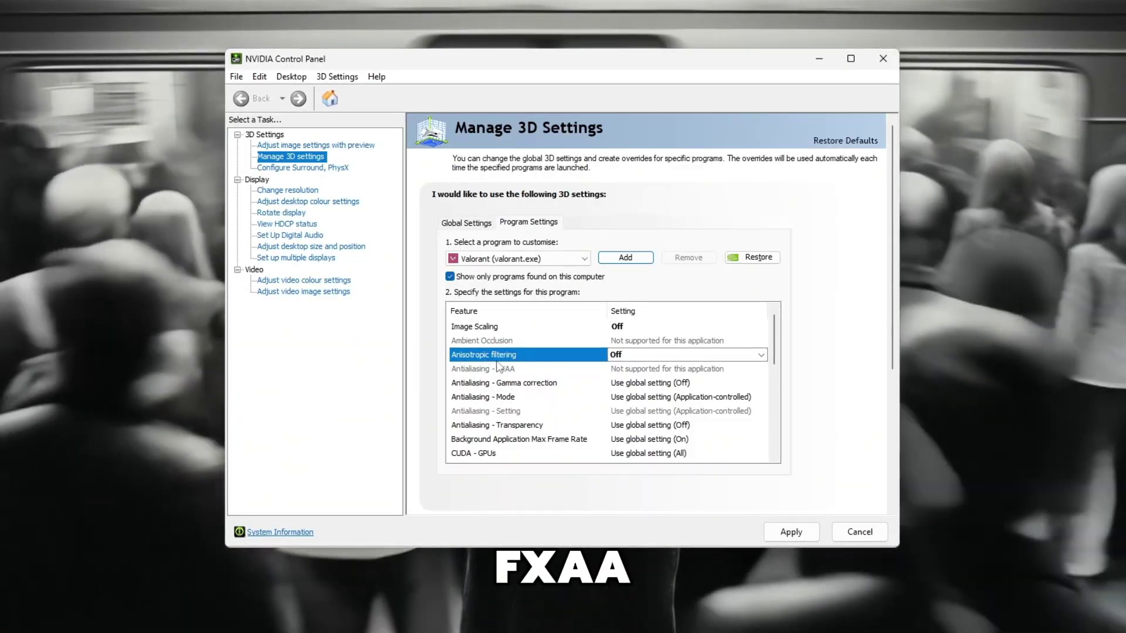
Set Antialiasing - Mode to Off
left_click(498, 367)
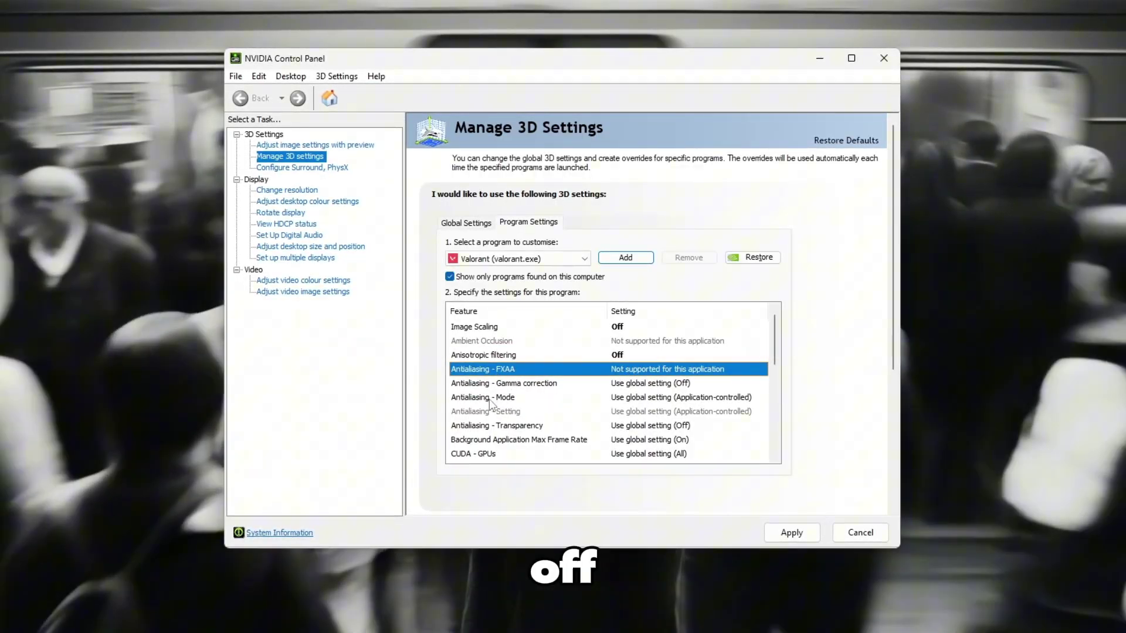
left_click(478, 398)
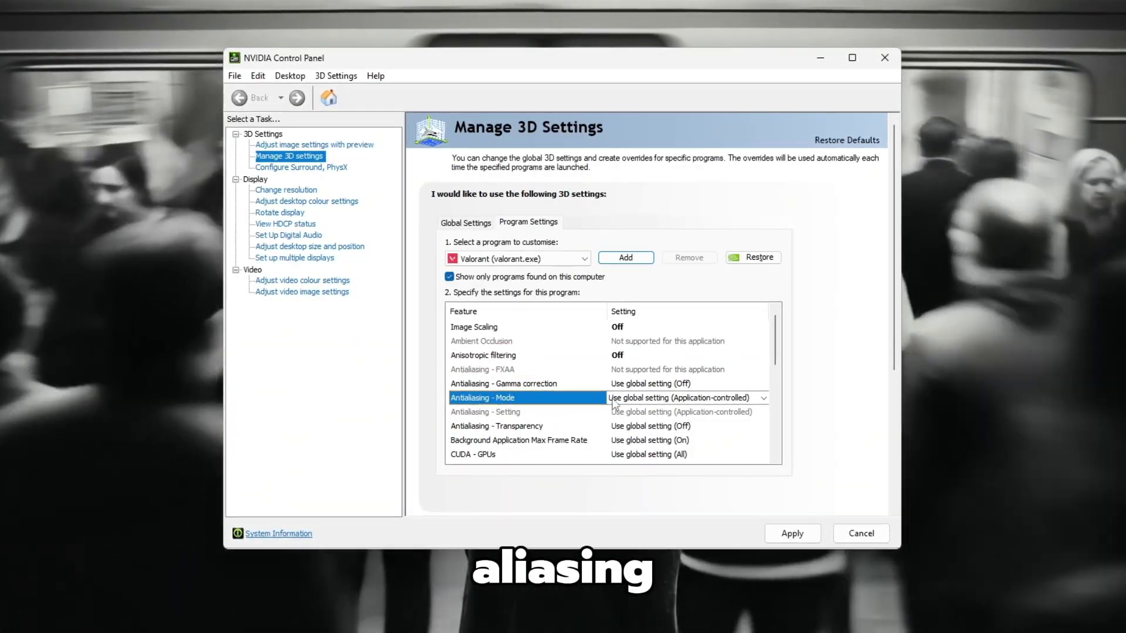
left_click(631, 399)
left_click(625, 435)
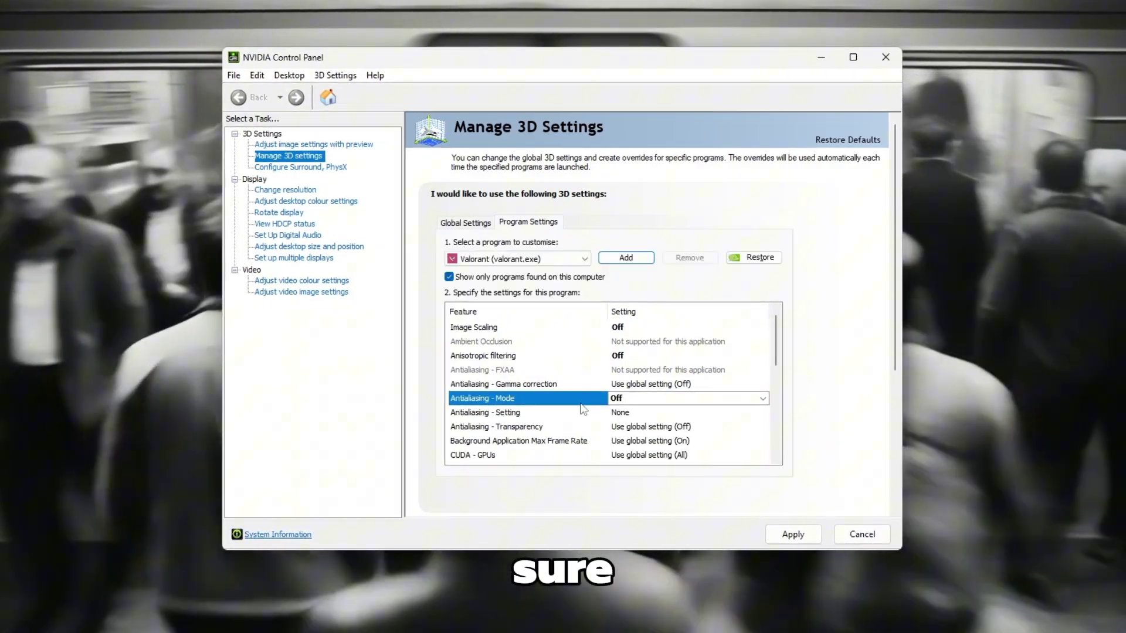
scroll(480, 393, "down", 2)
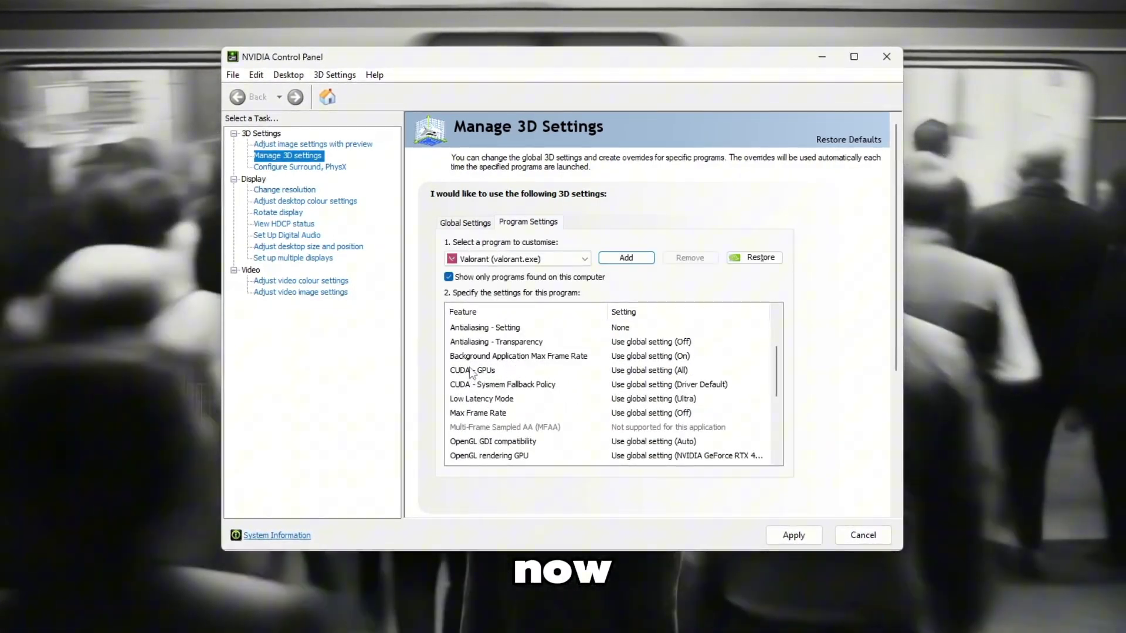
Leave CUDA - GPUs unchanged and set Low Latency Mode to On
left_click(473, 371)
left_click(633, 371)
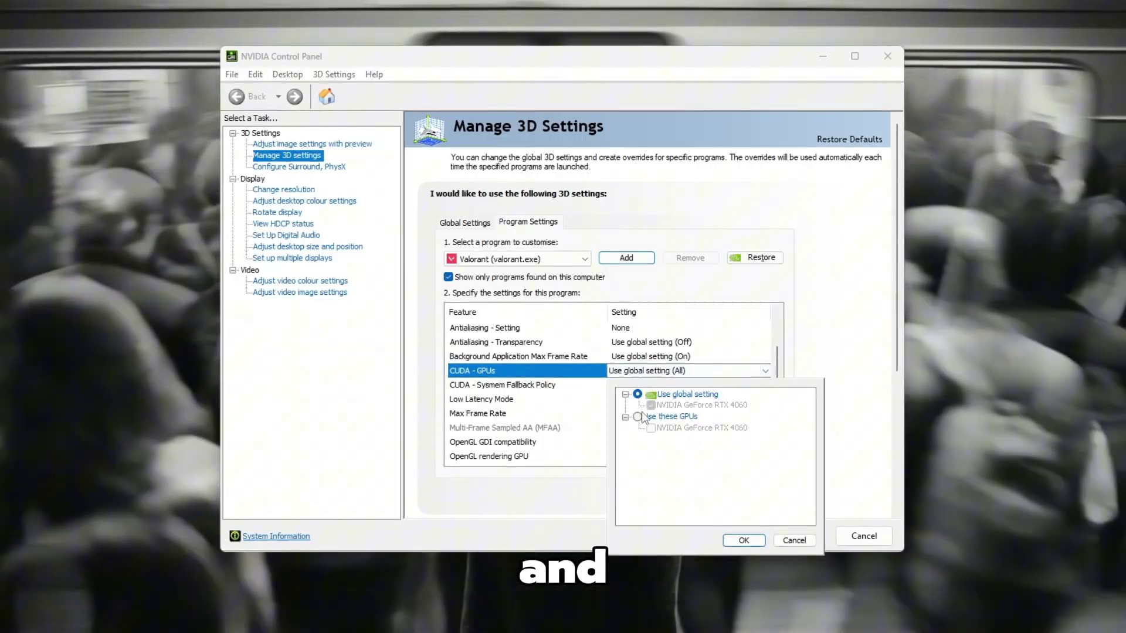
left_click(688, 371)
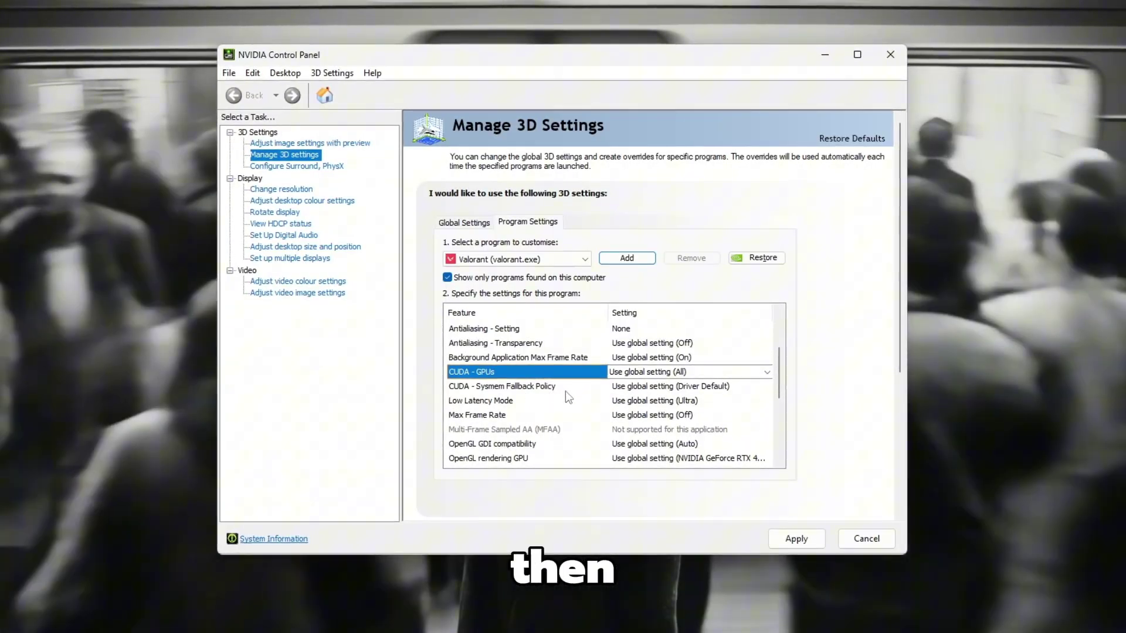
scroll(551, 402, "down", 1)
scroll(558, 417, "down", 1)
scroll(510, 390, "up", 1)
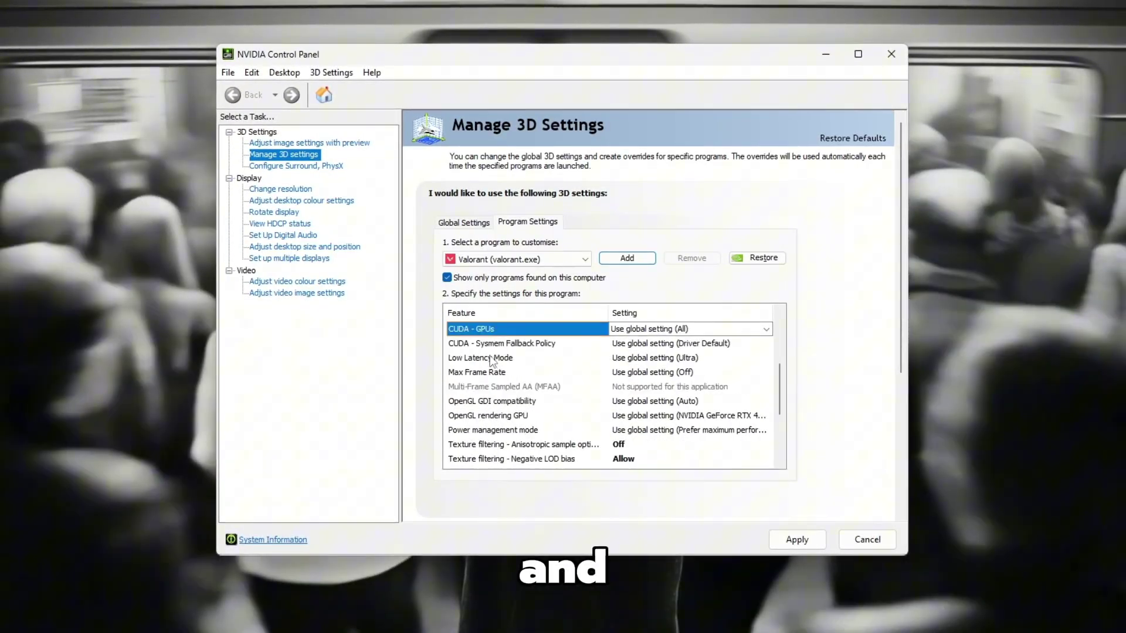
left_click(490, 359)
left_click(637, 359)
left_click(723, 399)
scroll(629, 413, "down", 2)
left_click(621, 375)
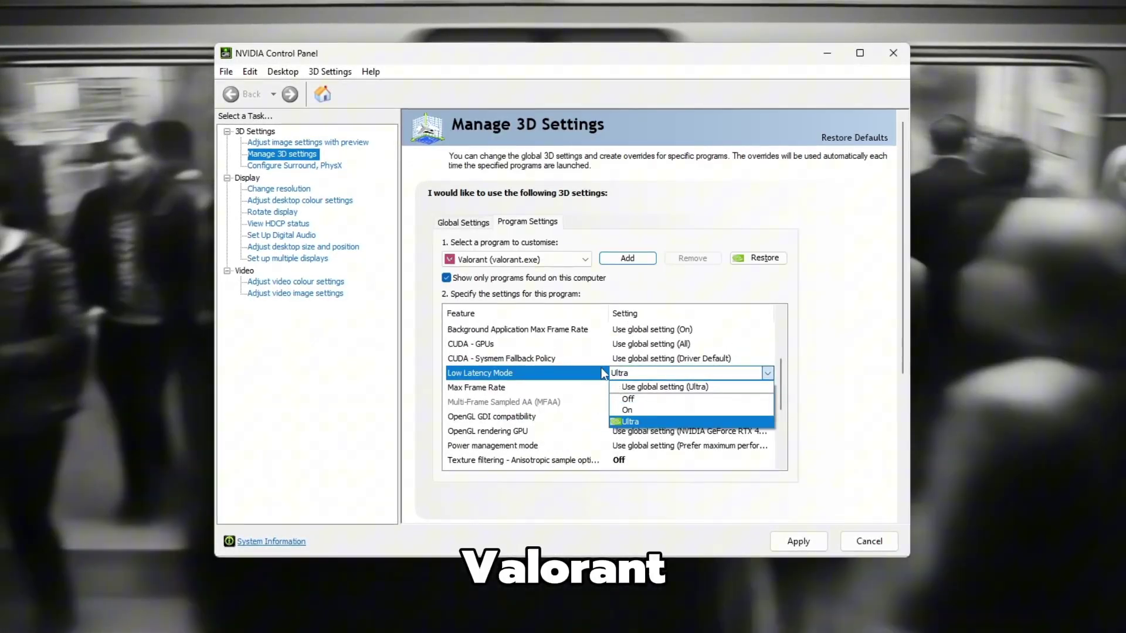
left_click(567, 385)
Set Power management mode to Prefer maximum performance
scroll(527, 403, "down", 1)
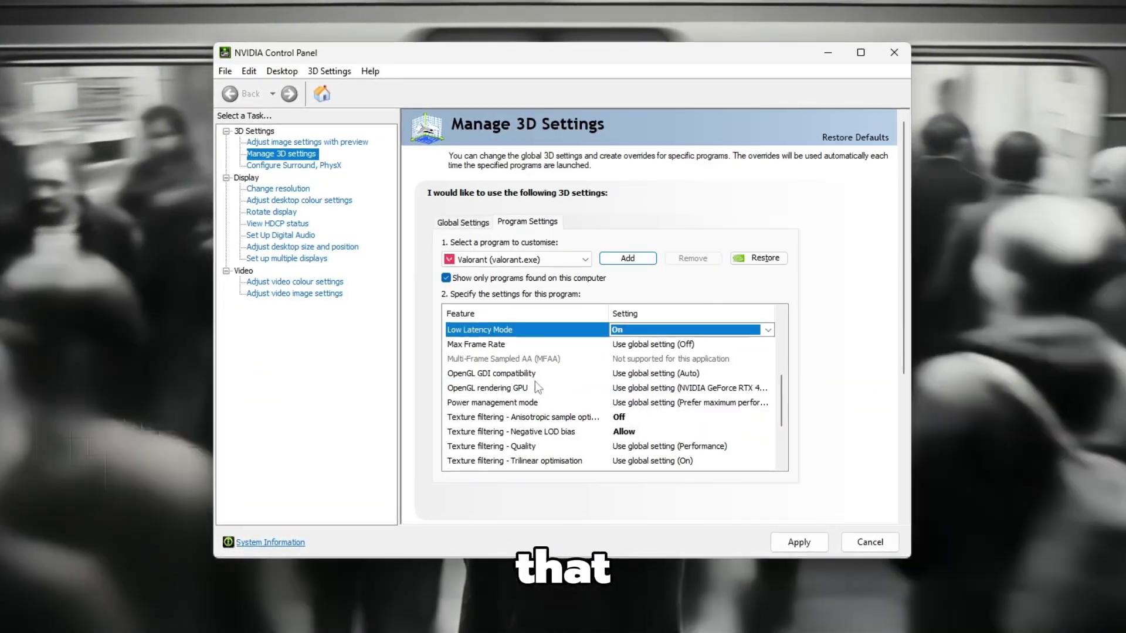
scroll(524, 394, "down", 1)
scroll(492, 384, "up", 1)
left_click(482, 403)
left_click(659, 406)
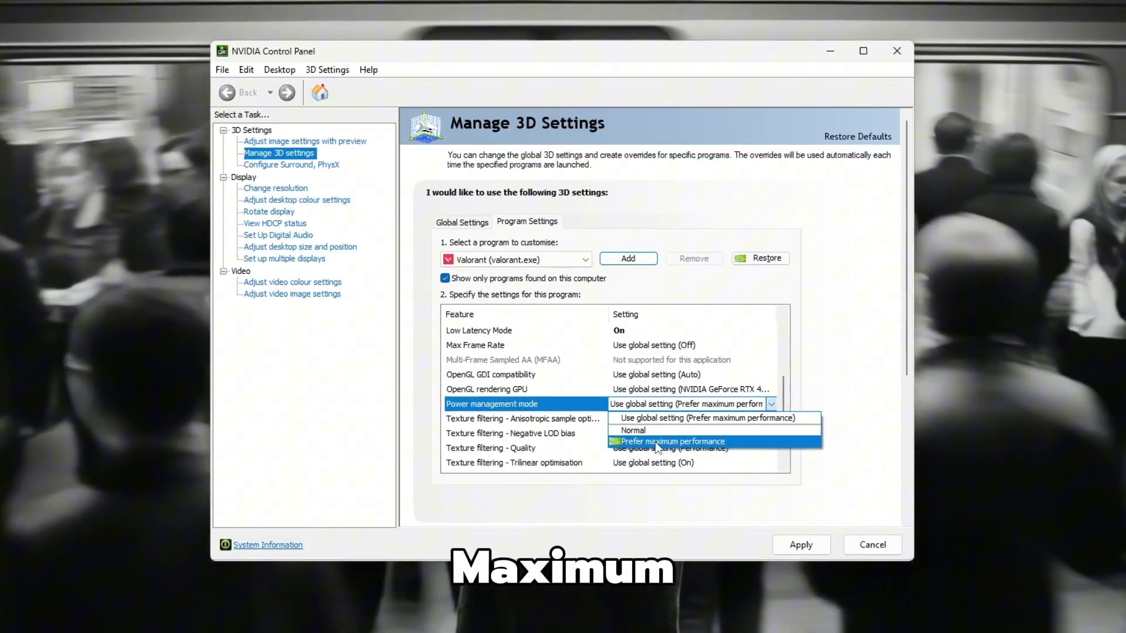
left_click(657, 443)
scroll(675, 424, "down", 1)
left_click(675, 421)
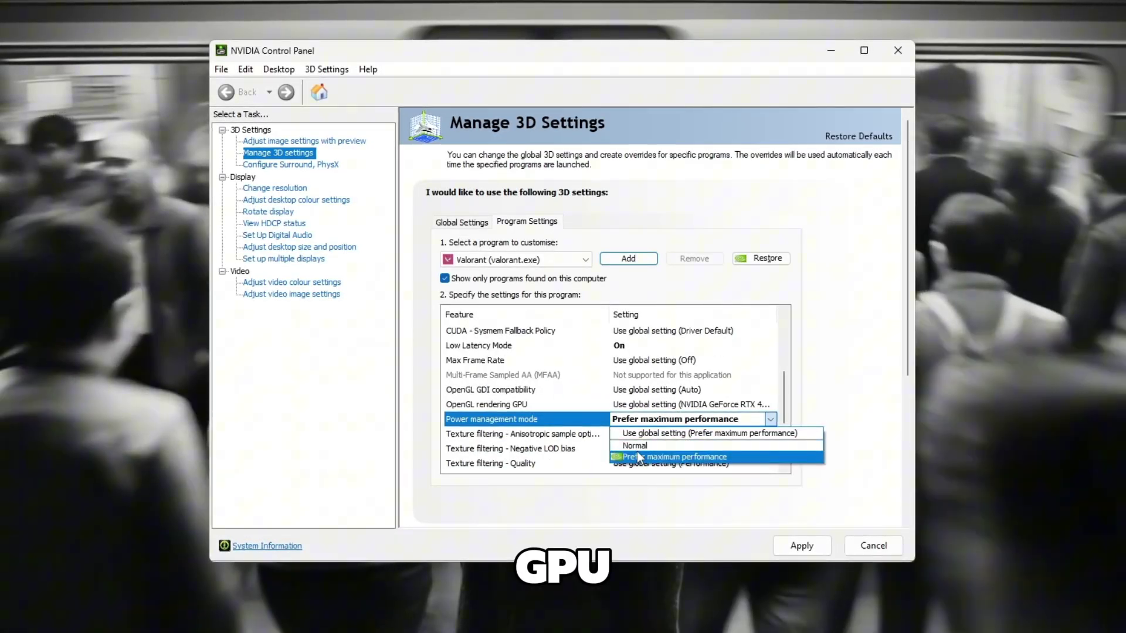
left_click(636, 458)
scroll(550, 414, "down", 1)
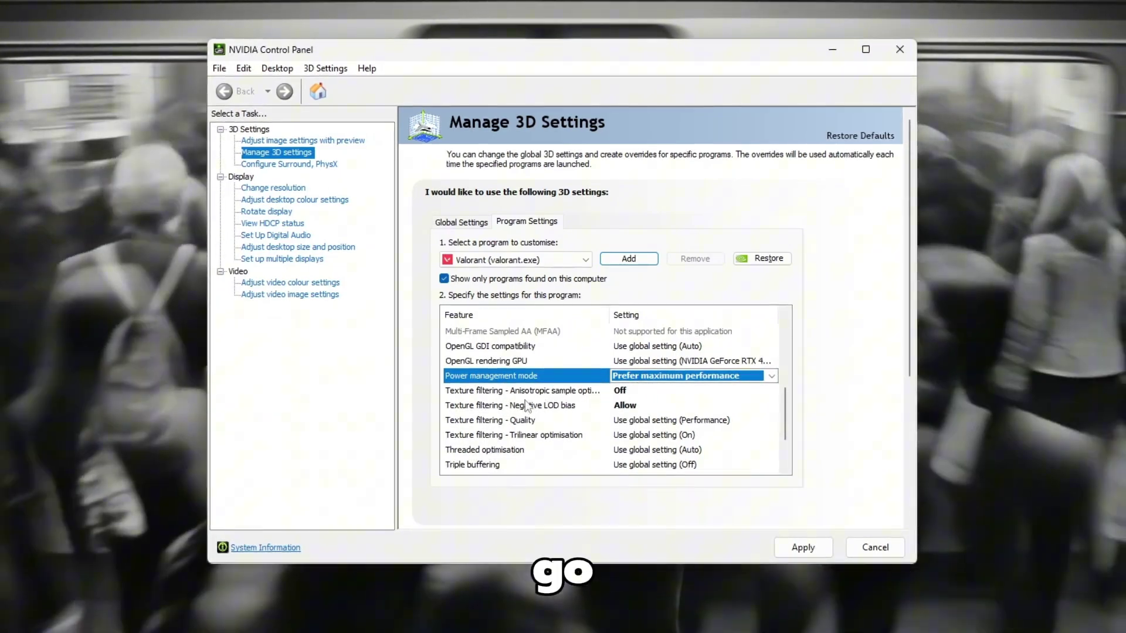
Set Texture filtering - Quality to High performance and Threaded optimisation to On
left_click(559, 422)
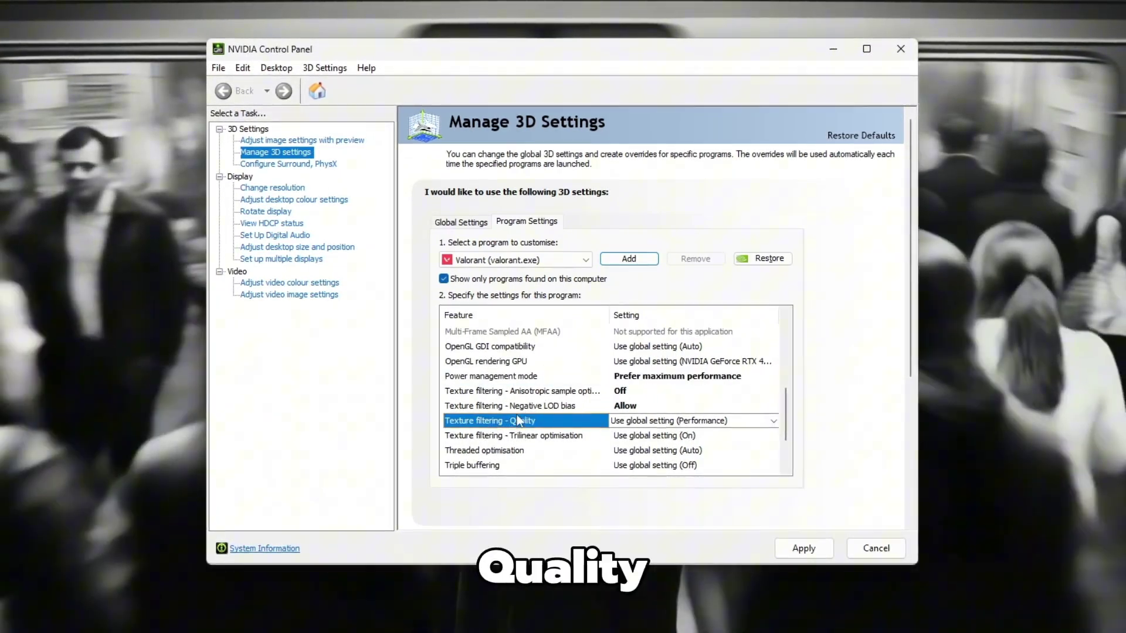
left_click(646, 427)
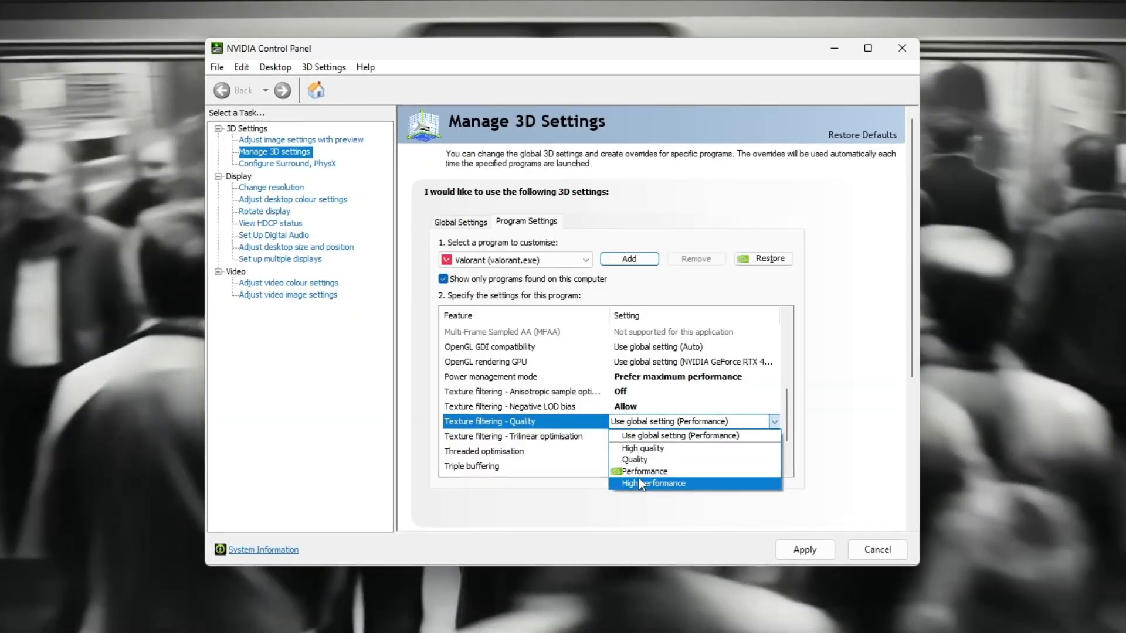
left_click(639, 483)
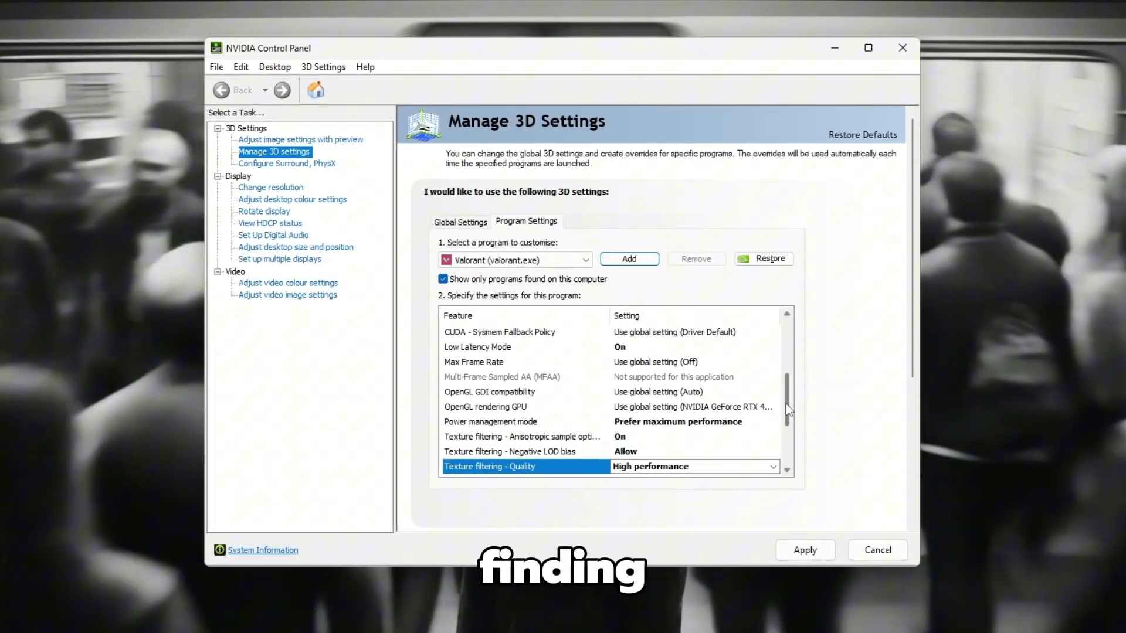
left_click_drag(786, 403, 645, 441)
left_click(469, 397)
left_click(665, 399)
left_click(648, 443)
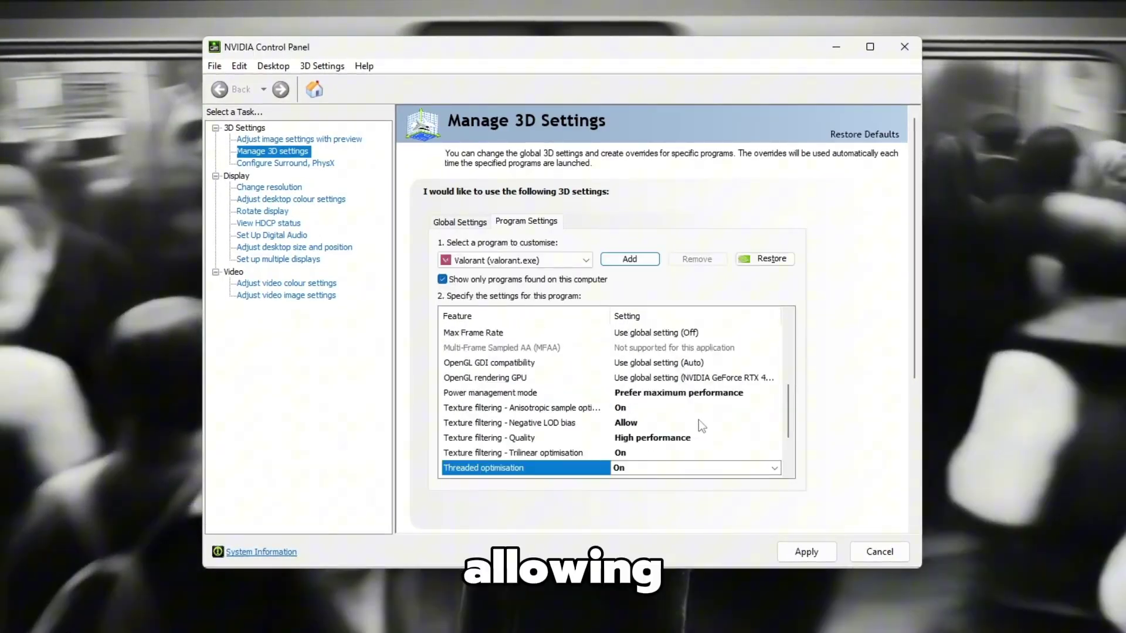
left_click_drag(794, 418, 788, 463)
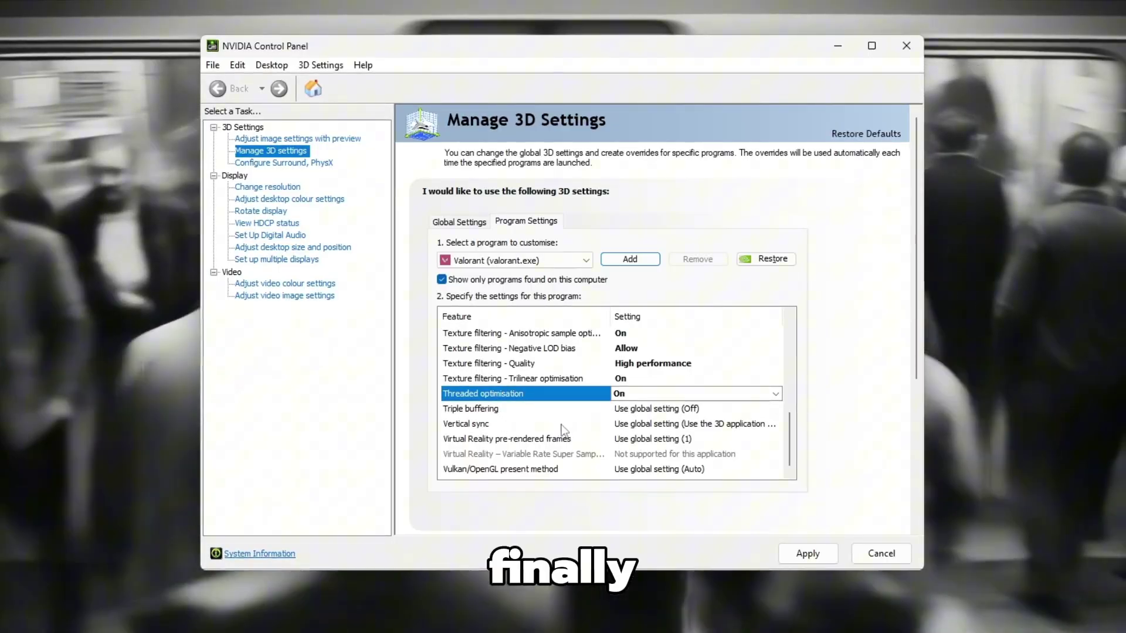
Turn Triple buffering and Vertical sync Off
left_click(482, 422)
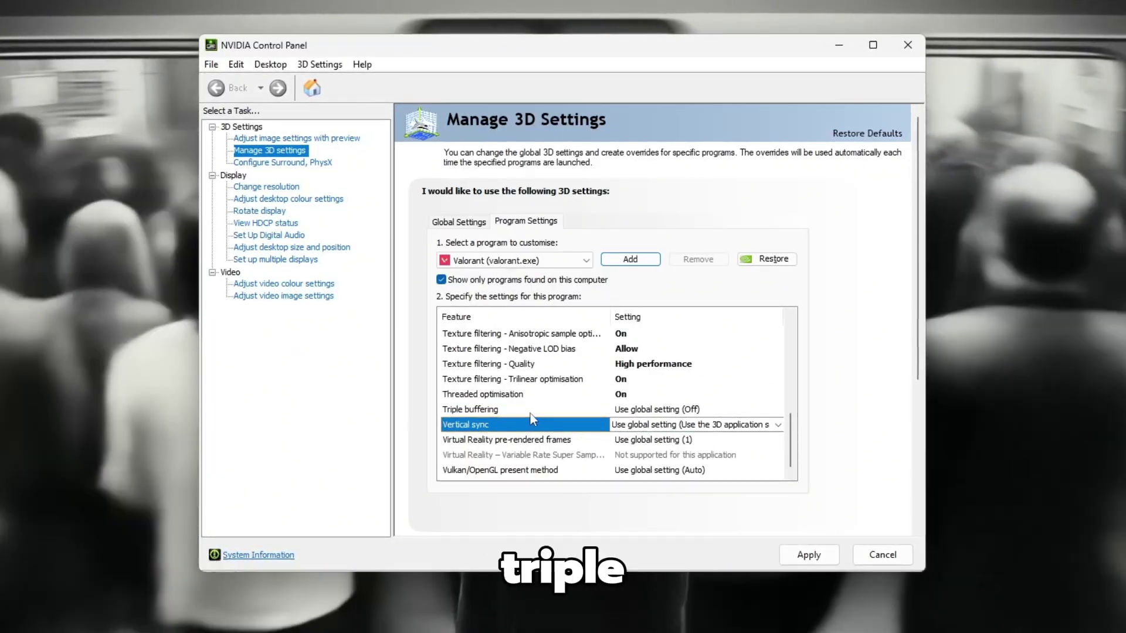
left_click(528, 411)
left_click(638, 409)
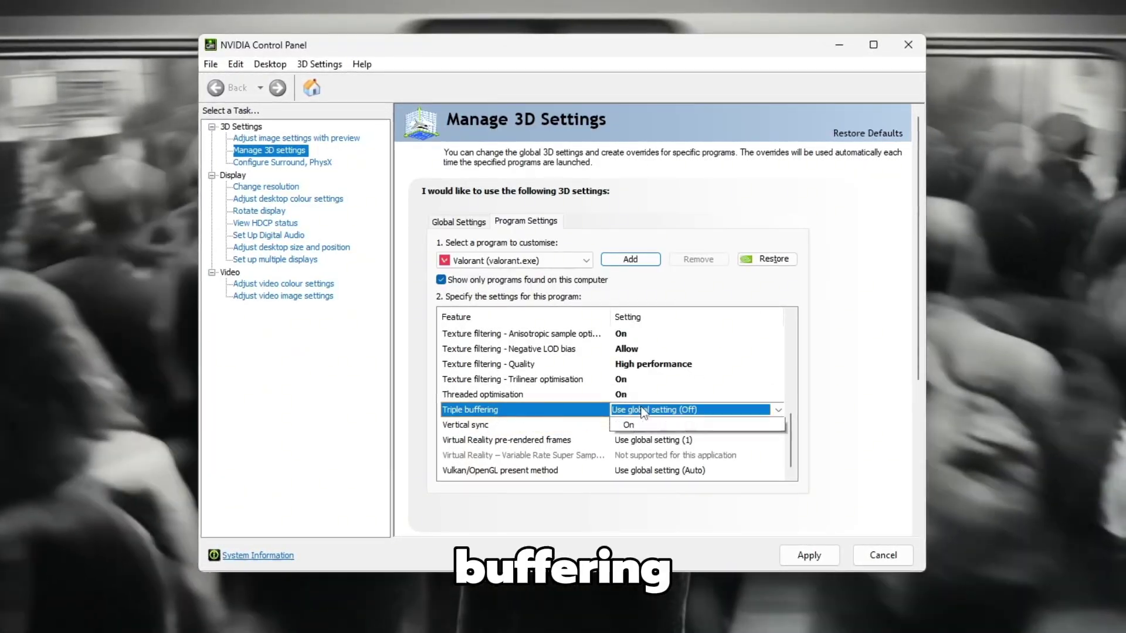
left_click(645, 438)
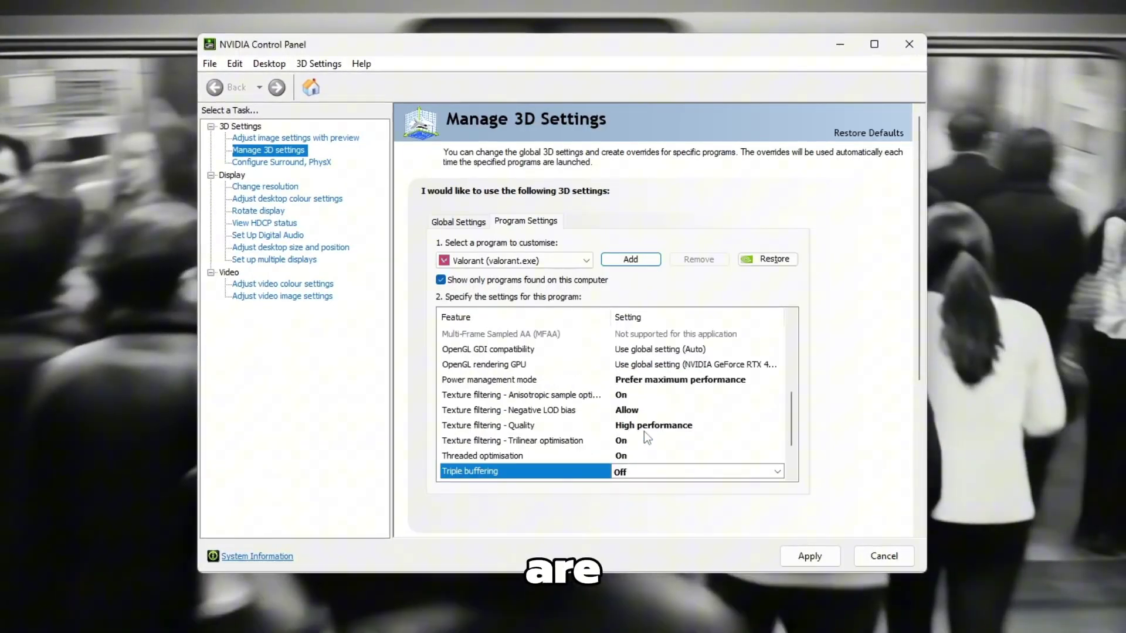
left_click_drag(790, 418, 790, 451)
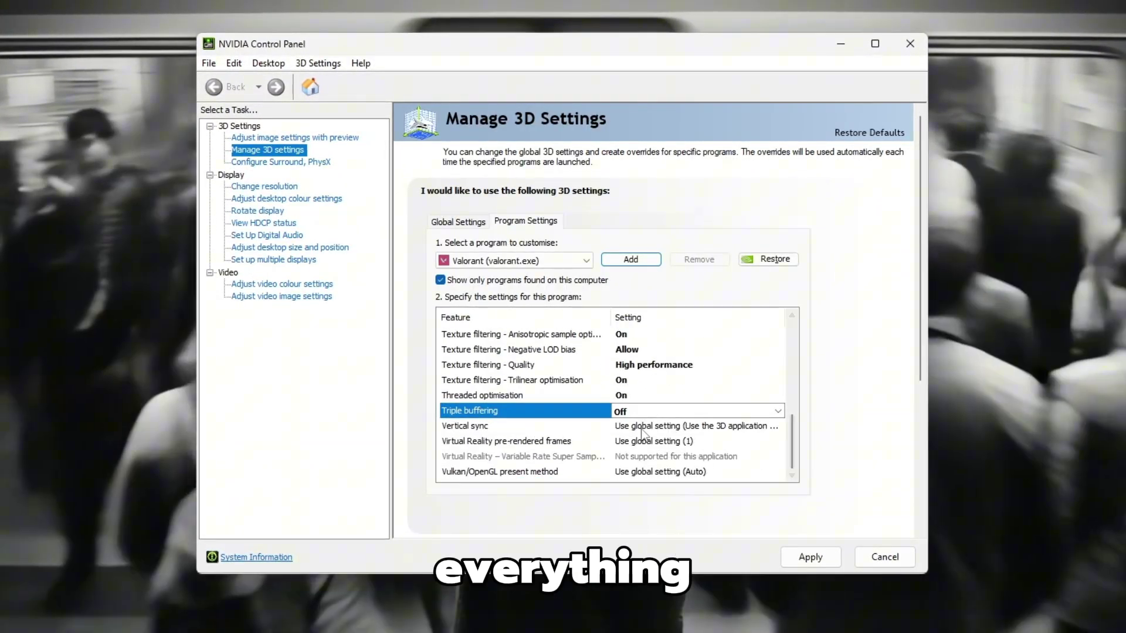
left_click(642, 430)
left_click(735, 453)
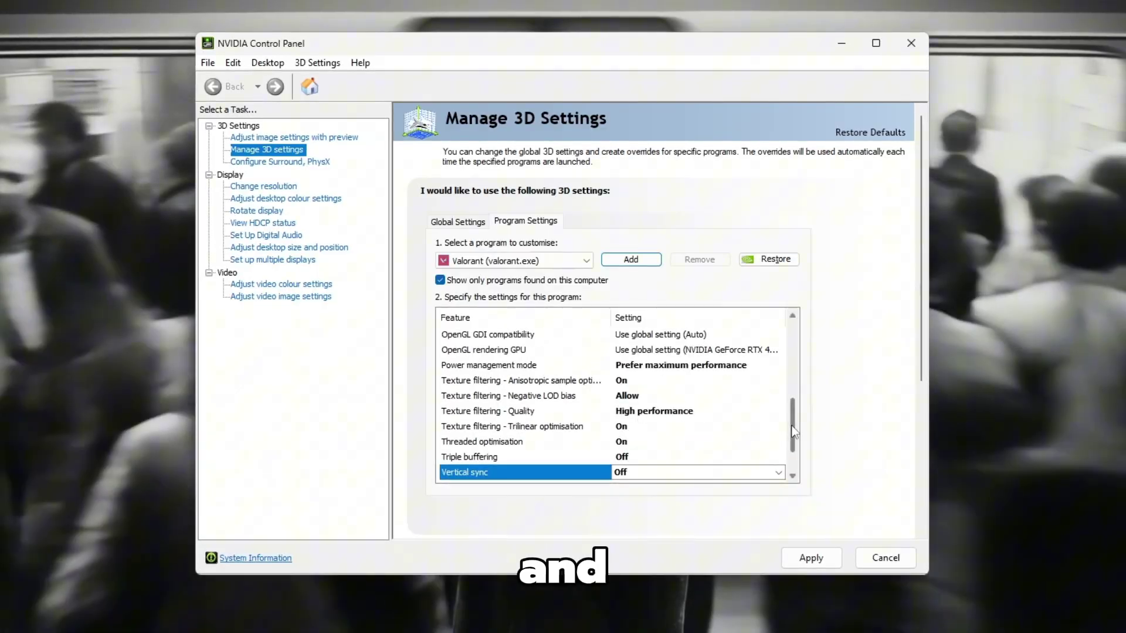
left_click_drag(794, 433, 813, 359)
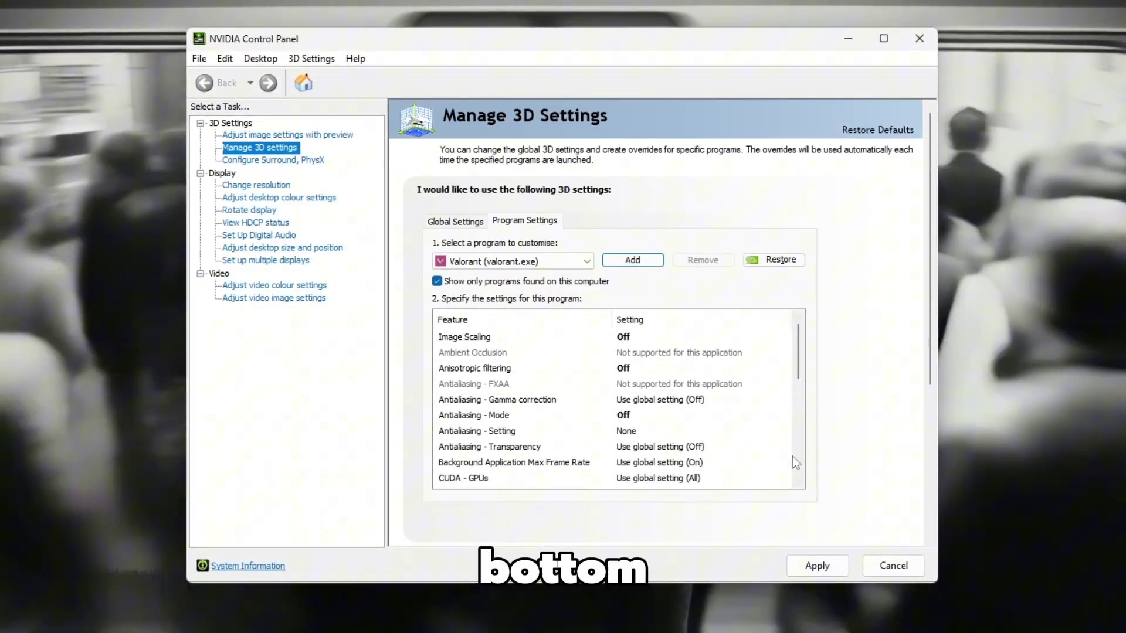
Apply Valorant's changed 3D settings and review the saved Vertical sync value
left_click(817, 566)
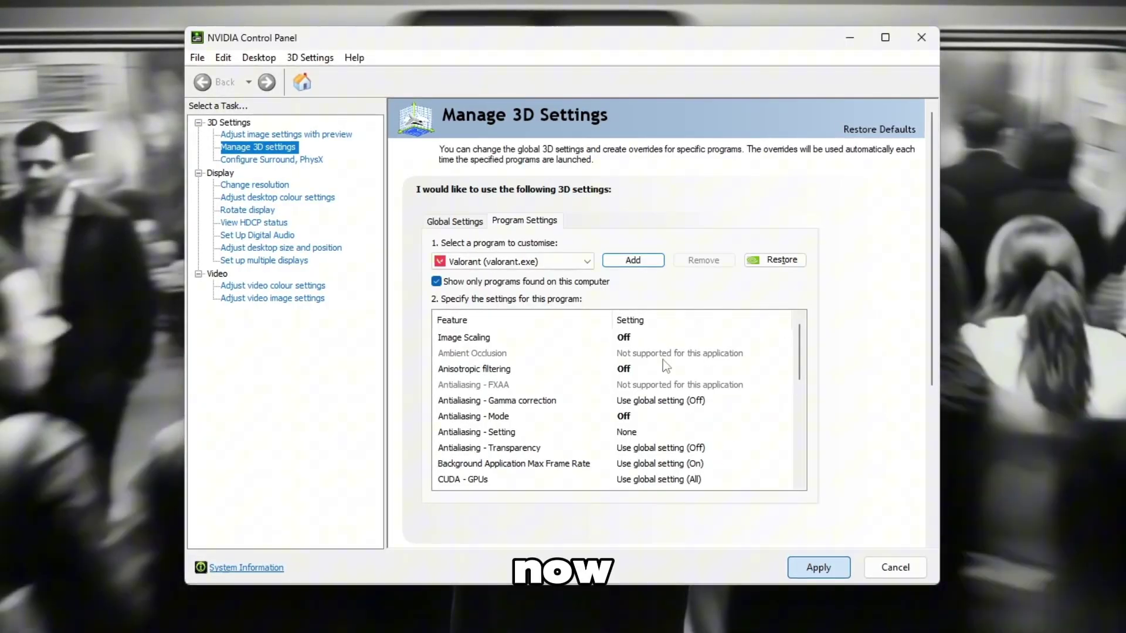
scroll(572, 381, "down", 10)
left_click(522, 479)
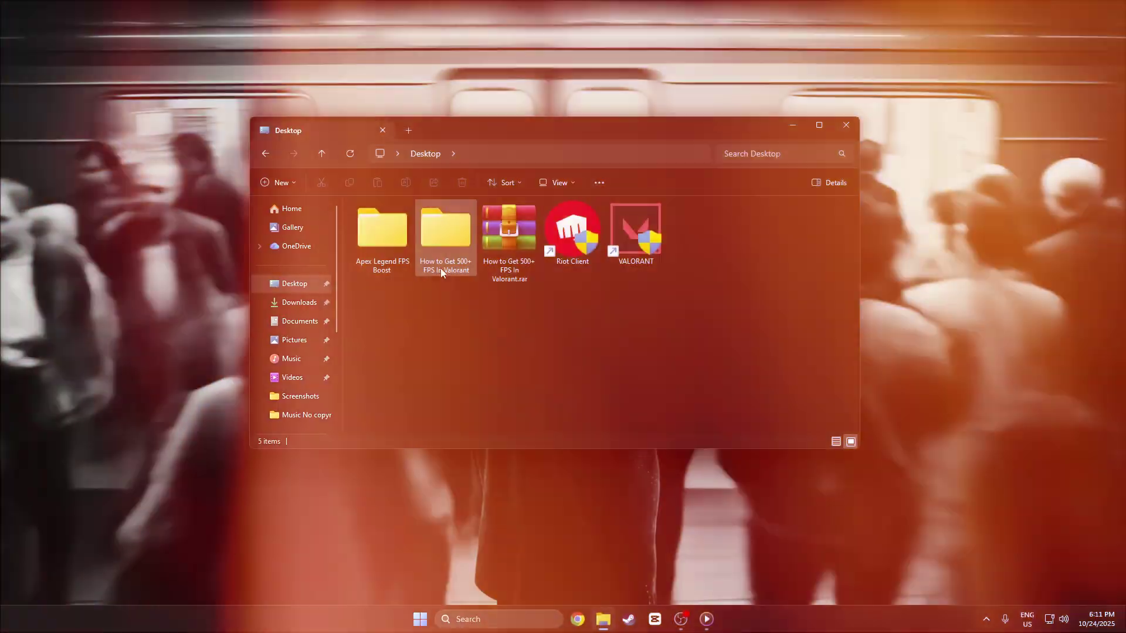
Open How to Get 500+ FPS In Valorant, then the 2- Valorant Priority Reg folder
double_click(447, 235)
left_click(389, 221)
double_click(389, 222)
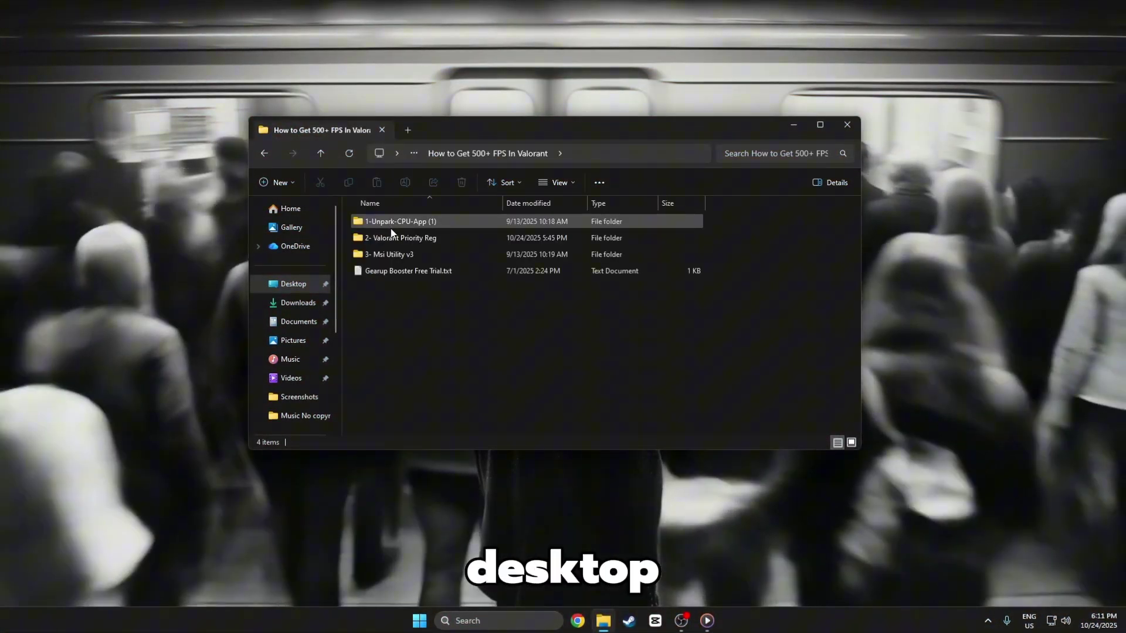
double_click(396, 238)
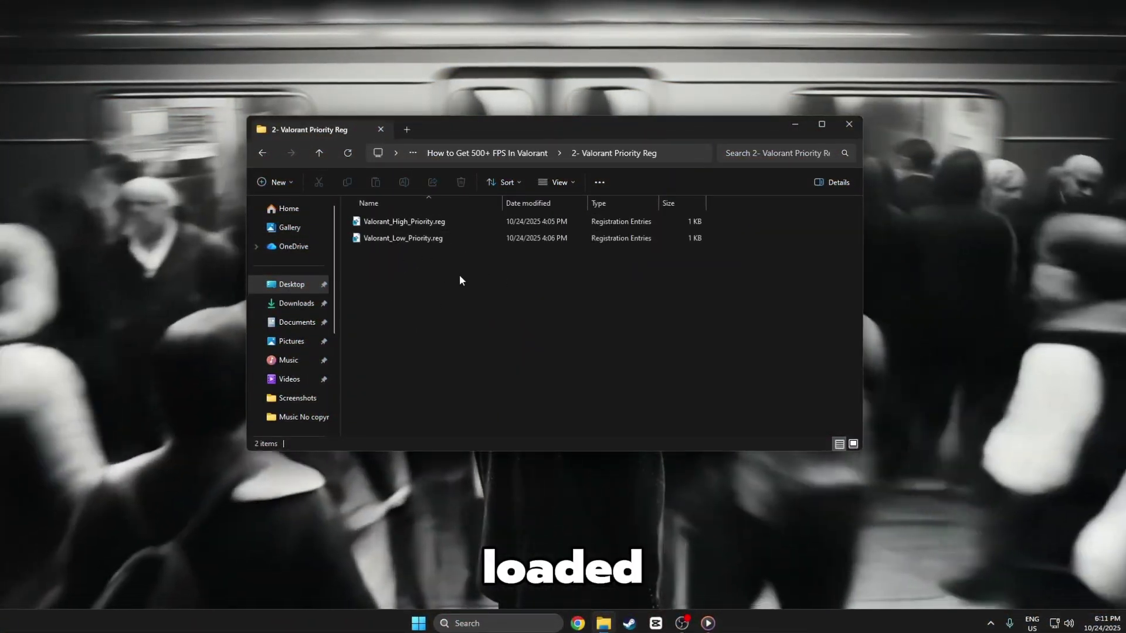
Select each registry file in turn, ending with Valorant_Low_Priority.reg selected
left_click_drag(442, 256, 374, 230)
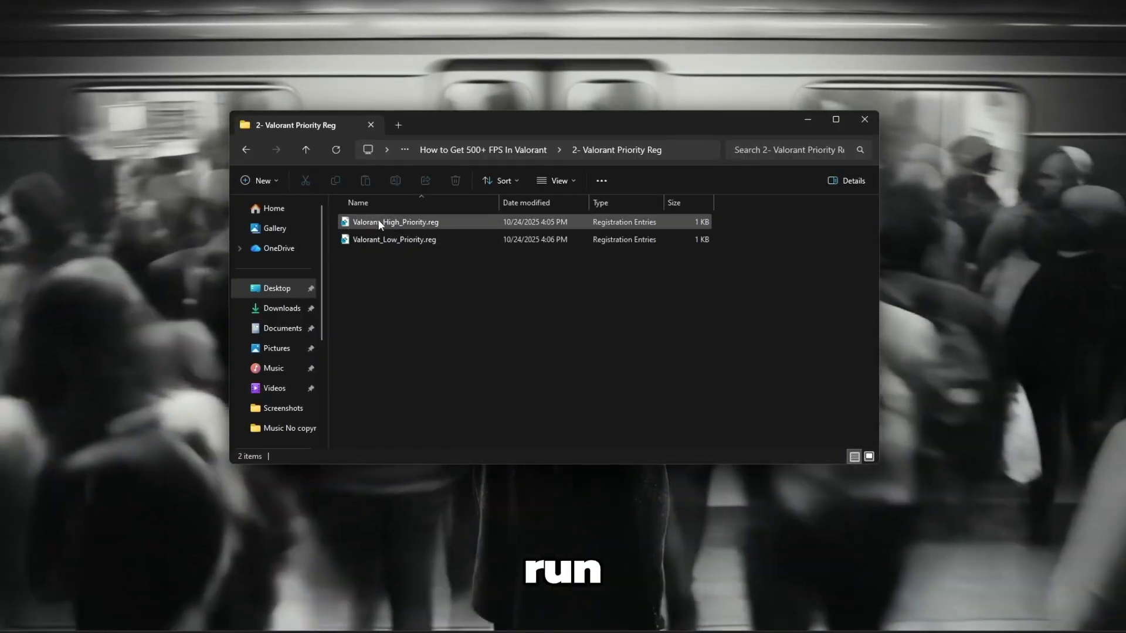
left_click(380, 225)
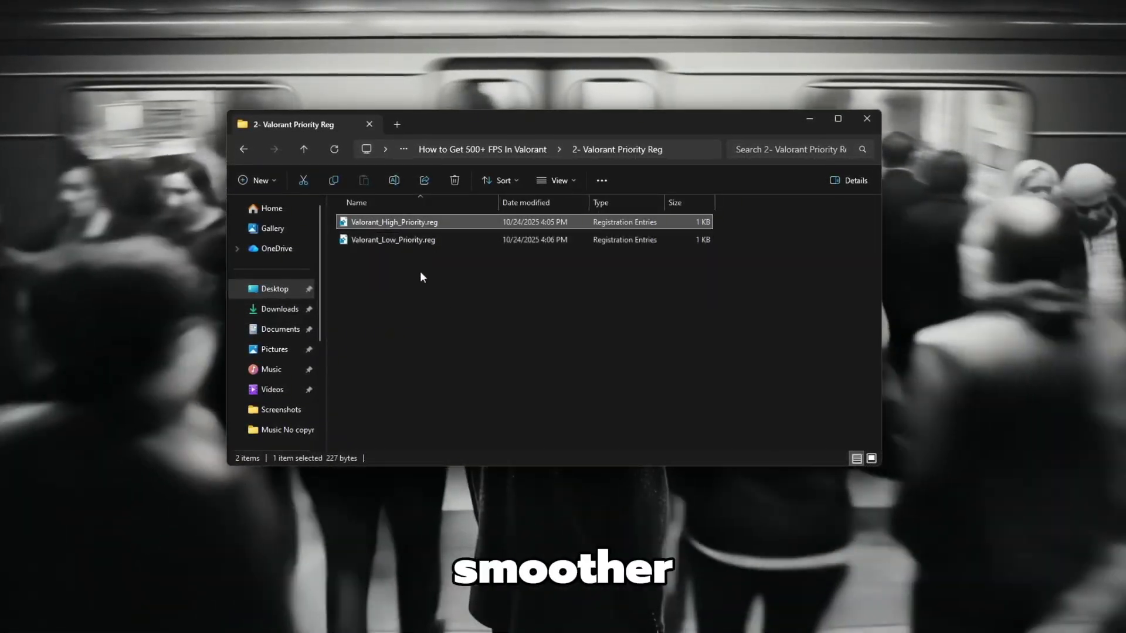
left_click(410, 264)
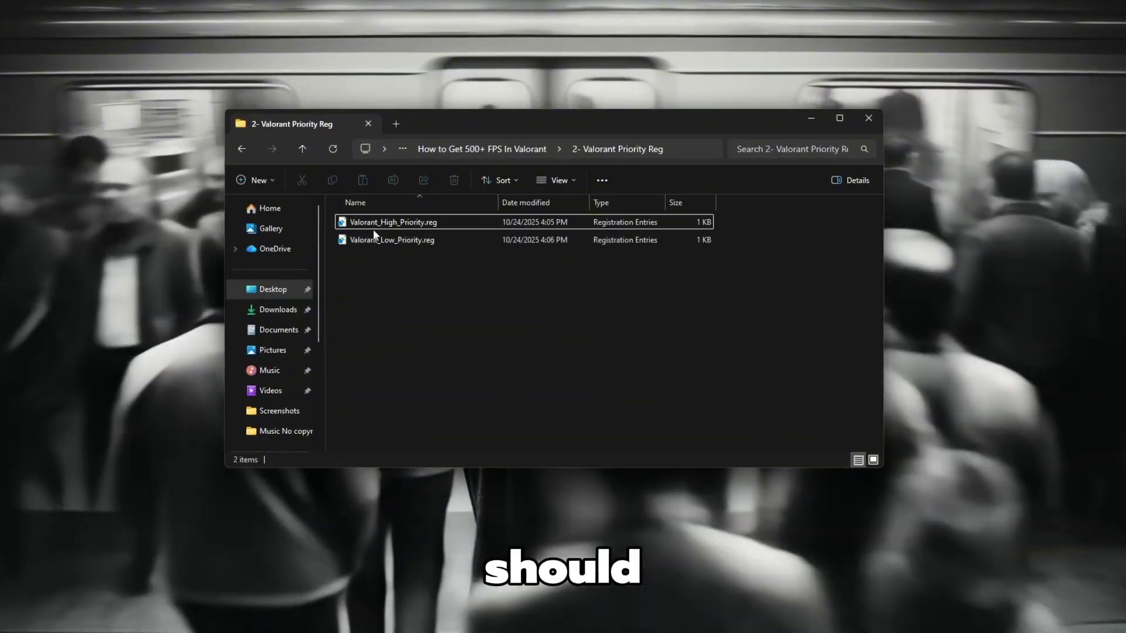
left_click(367, 224)
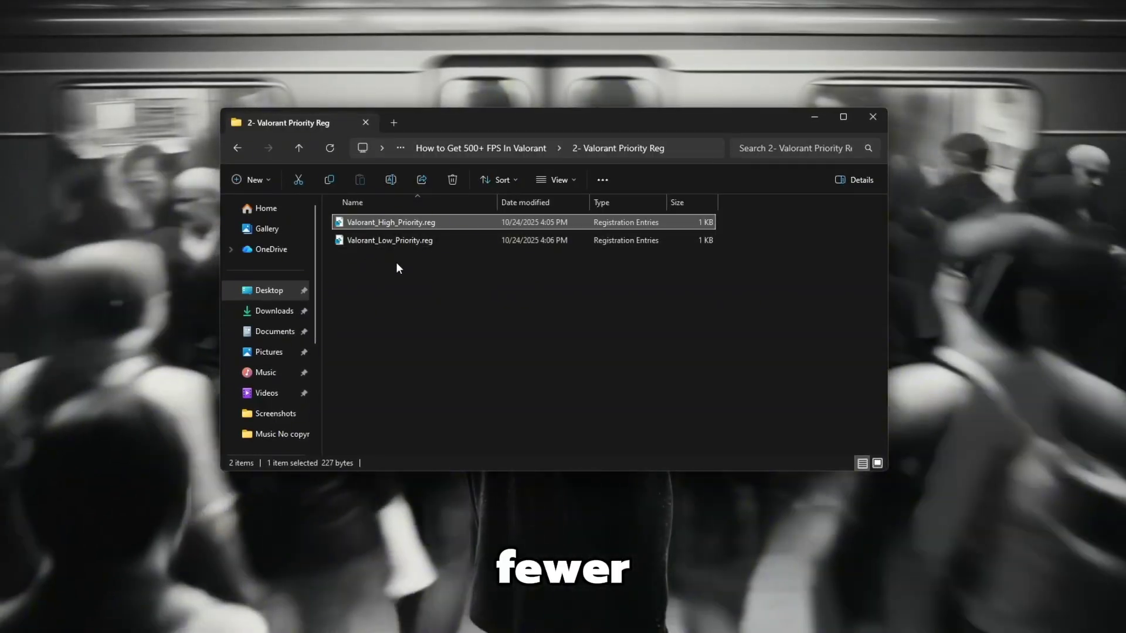
left_click(384, 259)
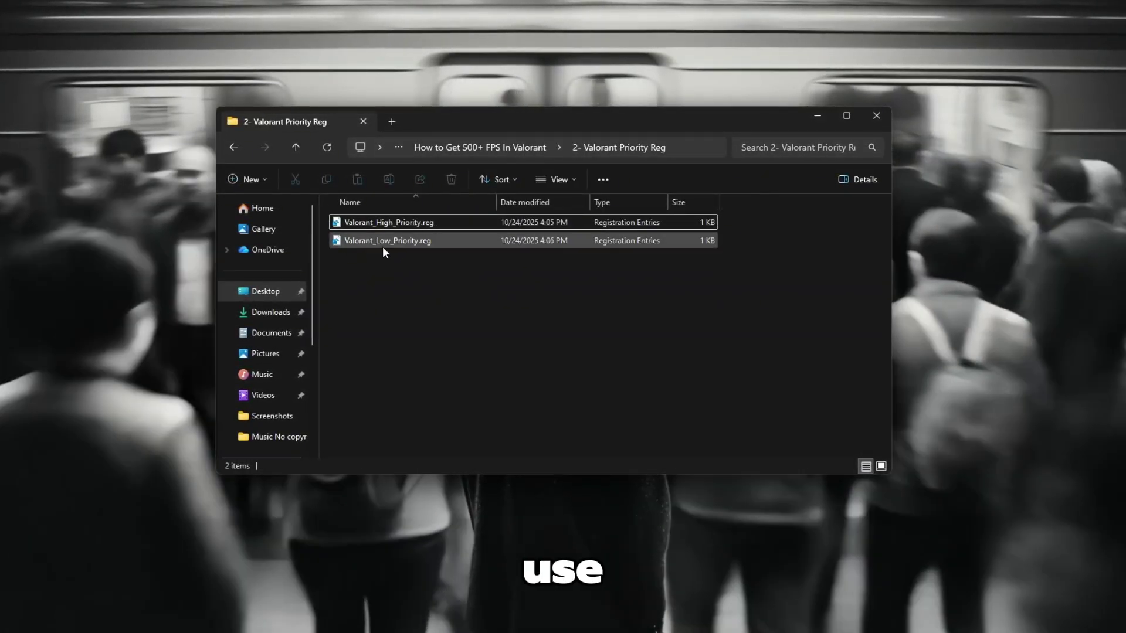
left_click(383, 242)
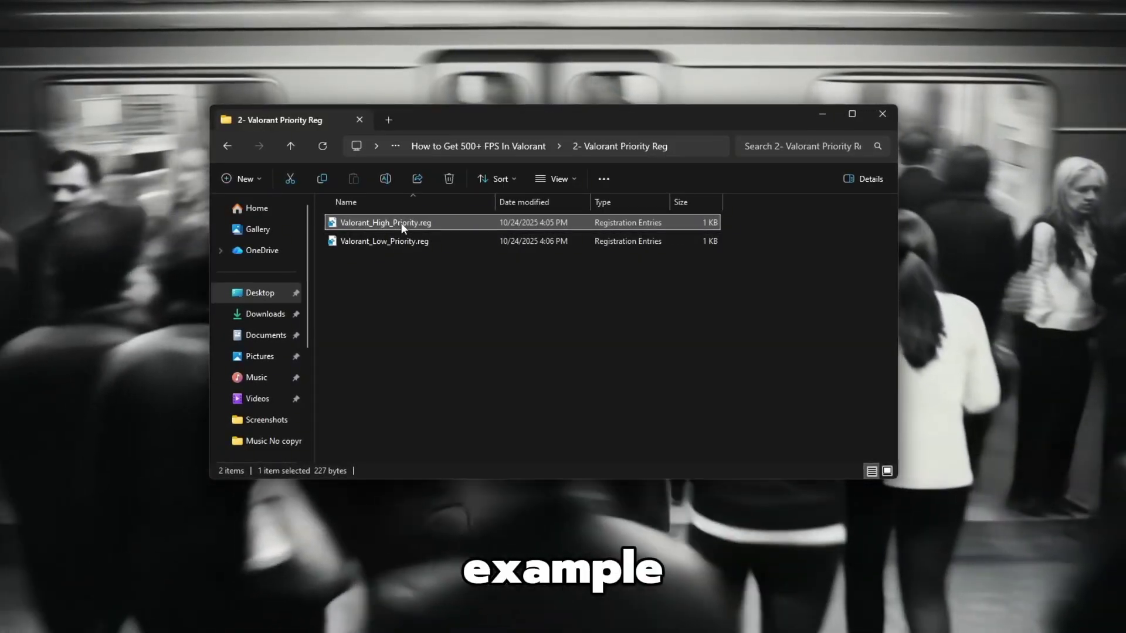
Merge Valorant_High_Priority.reg into the registry, approve both confirmation prompts, and close the success message
right_click(401, 223)
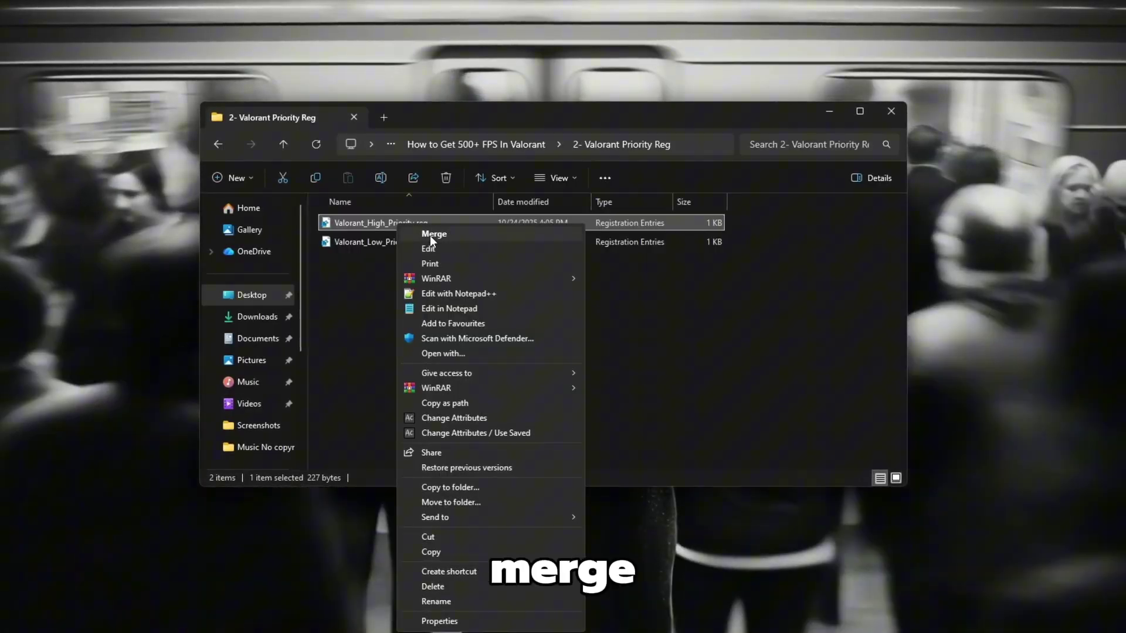
left_click(432, 234)
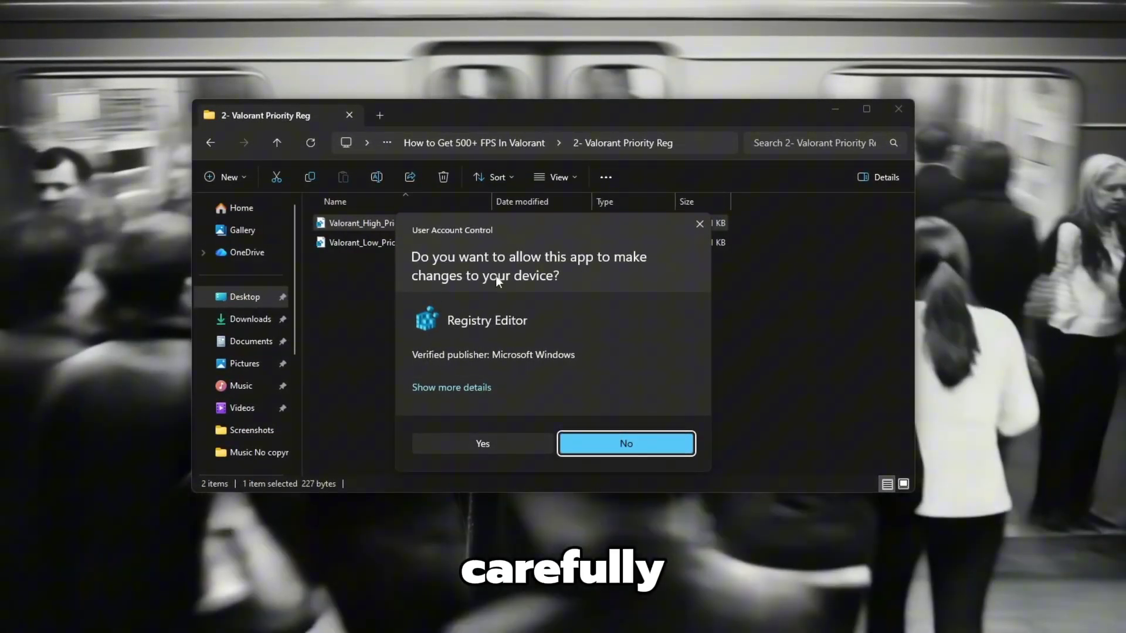
left_click(490, 447)
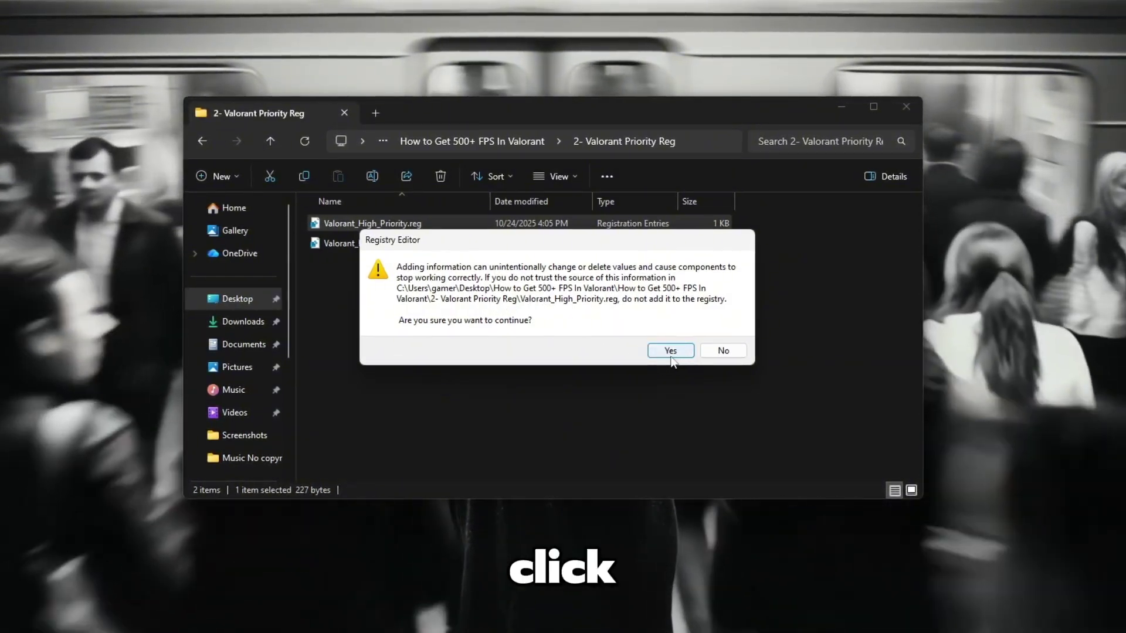
left_click(671, 350)
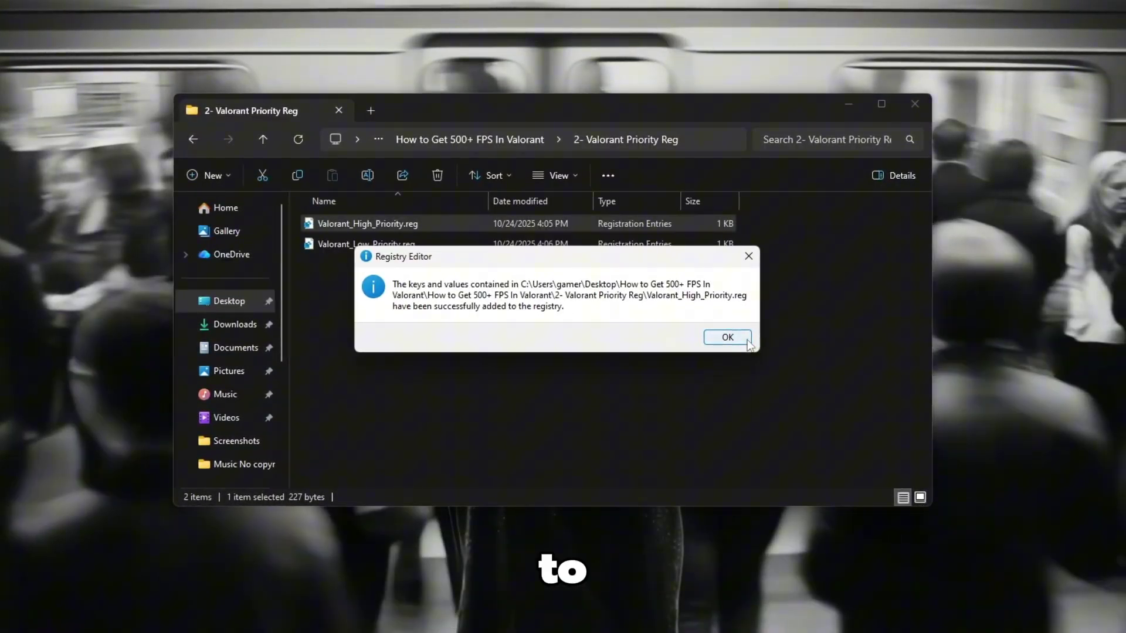
left_click(727, 337)
left_click(441, 317)
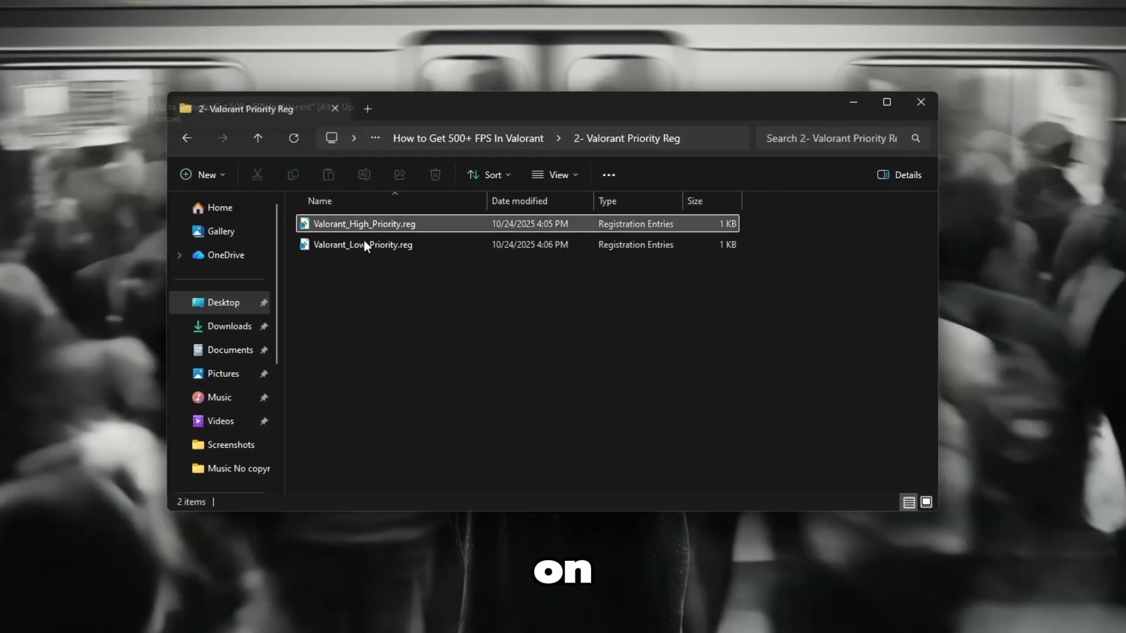
left_click(365, 244)
right_click(365, 244)
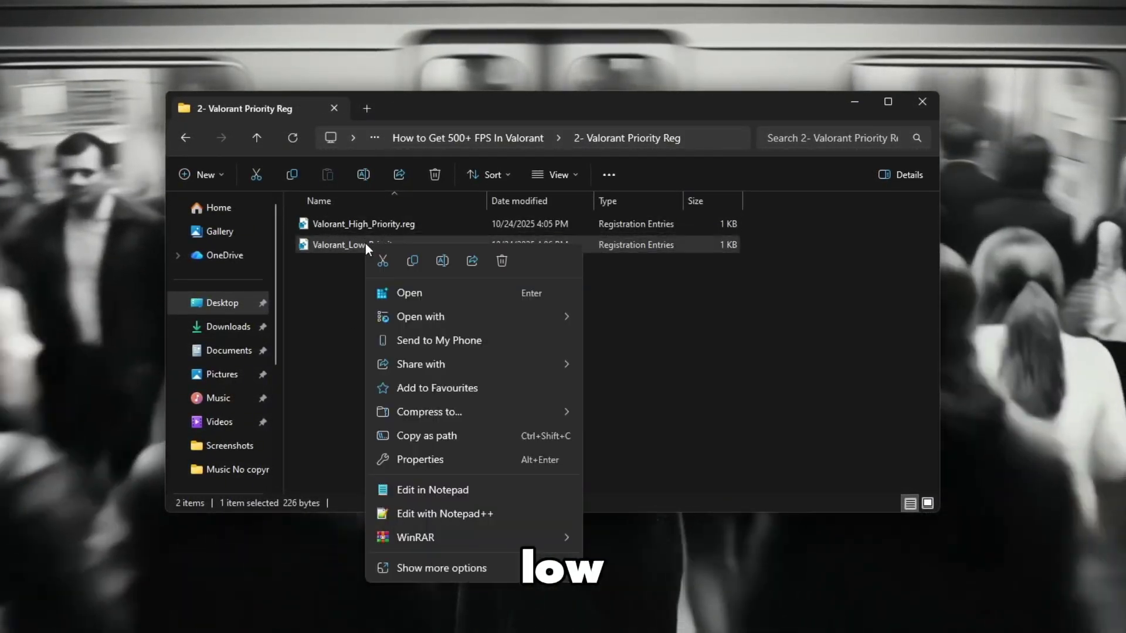
right_click(341, 250, "shift")
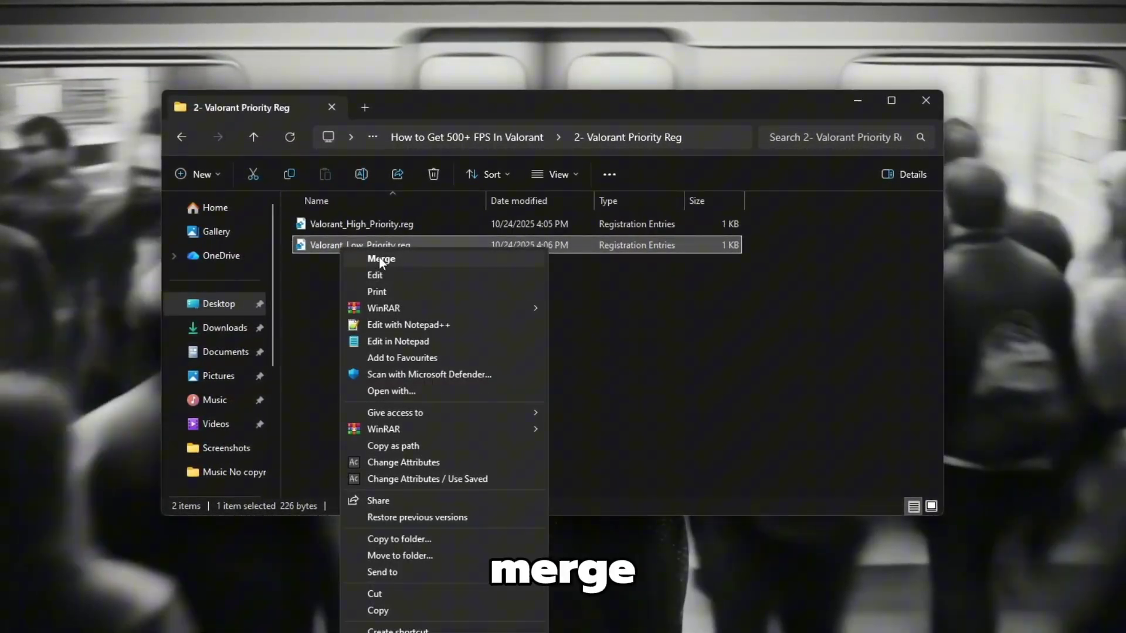
left_click(381, 259)
left_click(413, 314)
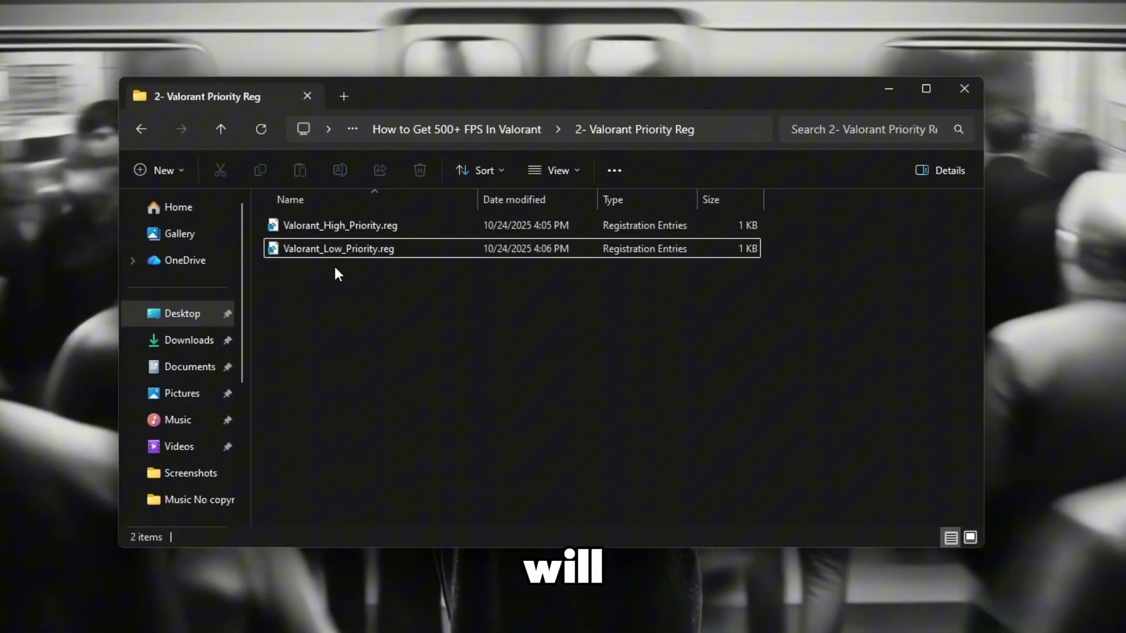
left_click_drag(451, 299, 340, 251)
left_click(531, 370)
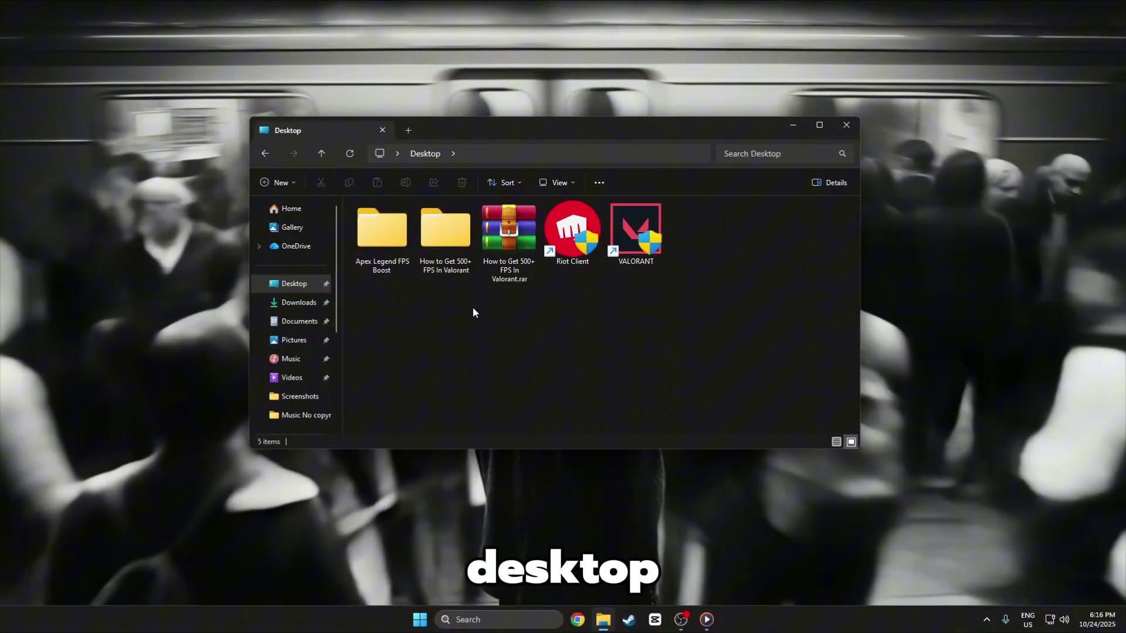
From How to Get 500+ FPS In Valorant > 3- Msi Utility v3, run Msi Utility v3.exe as administrator
double_click(446, 232)
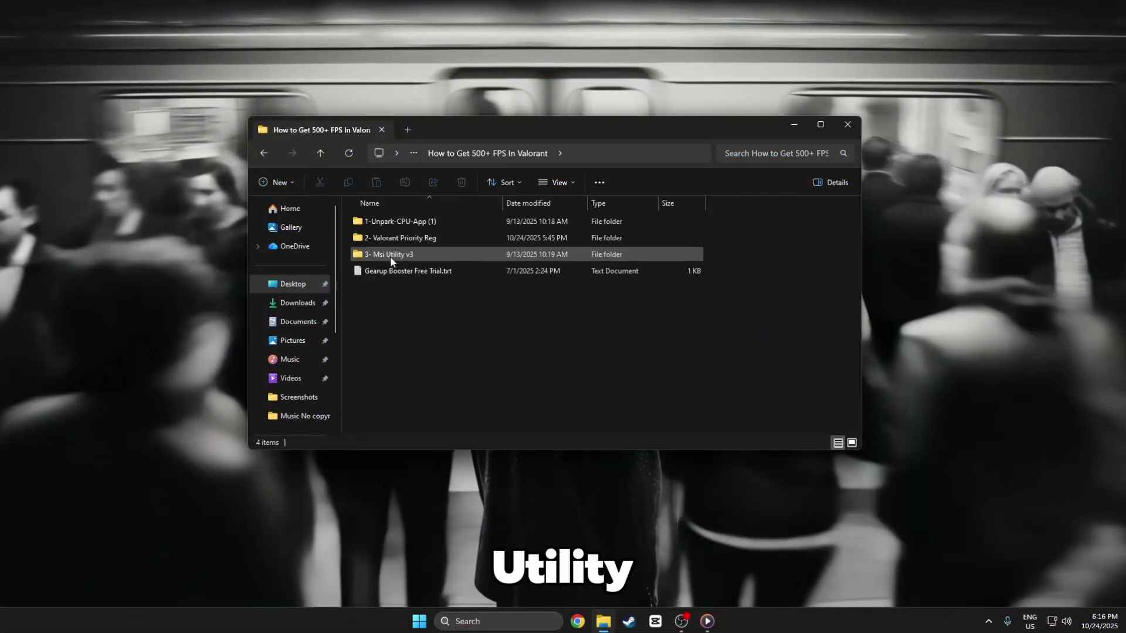
double_click(390, 258)
left_click(421, 224)
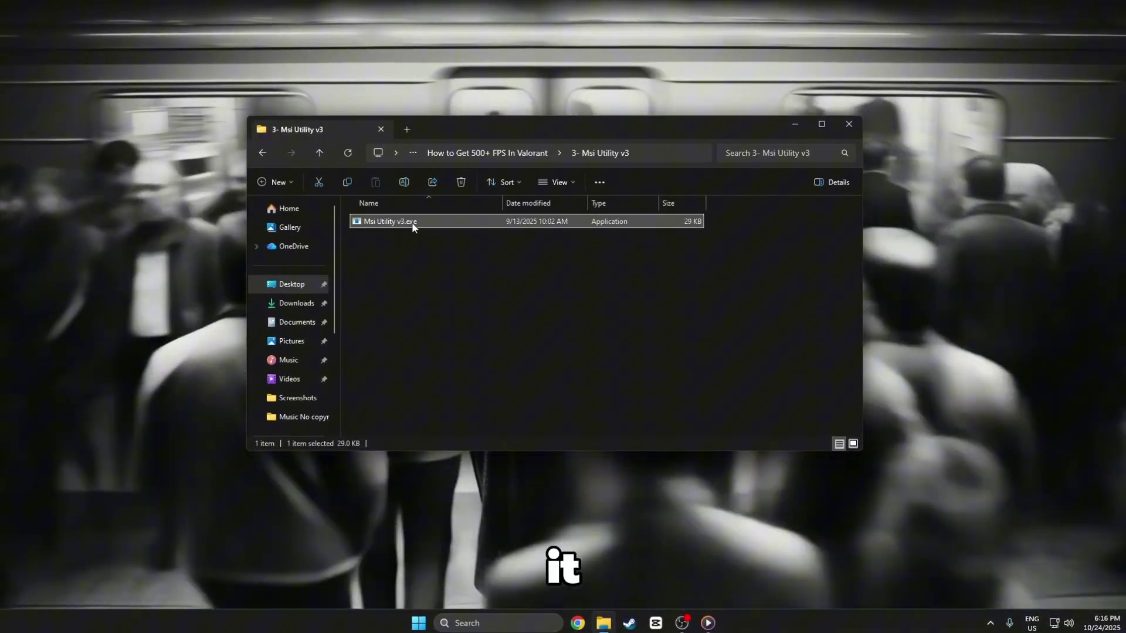
right_click(412, 225)
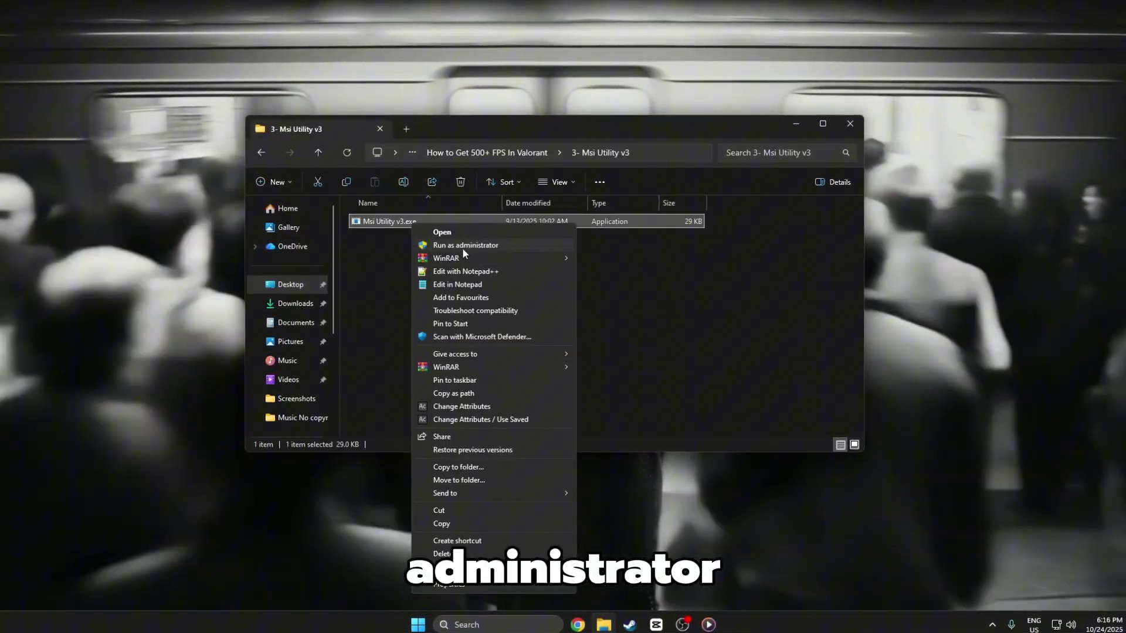
left_click(463, 245)
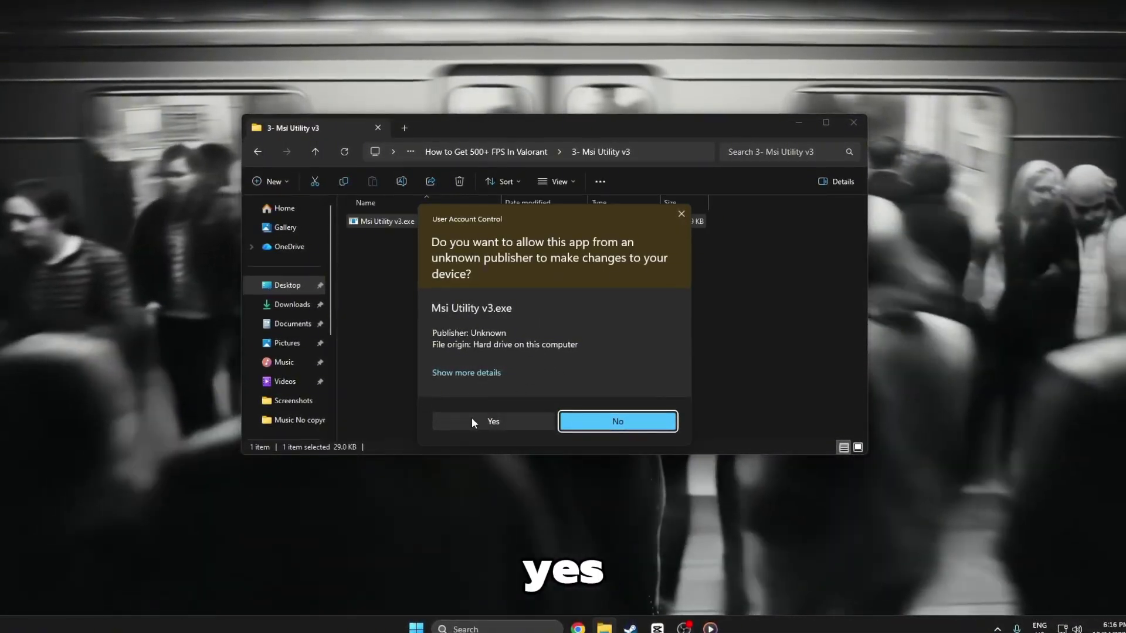
left_click(472, 417)
left_click_drag(480, 100, 614, 105)
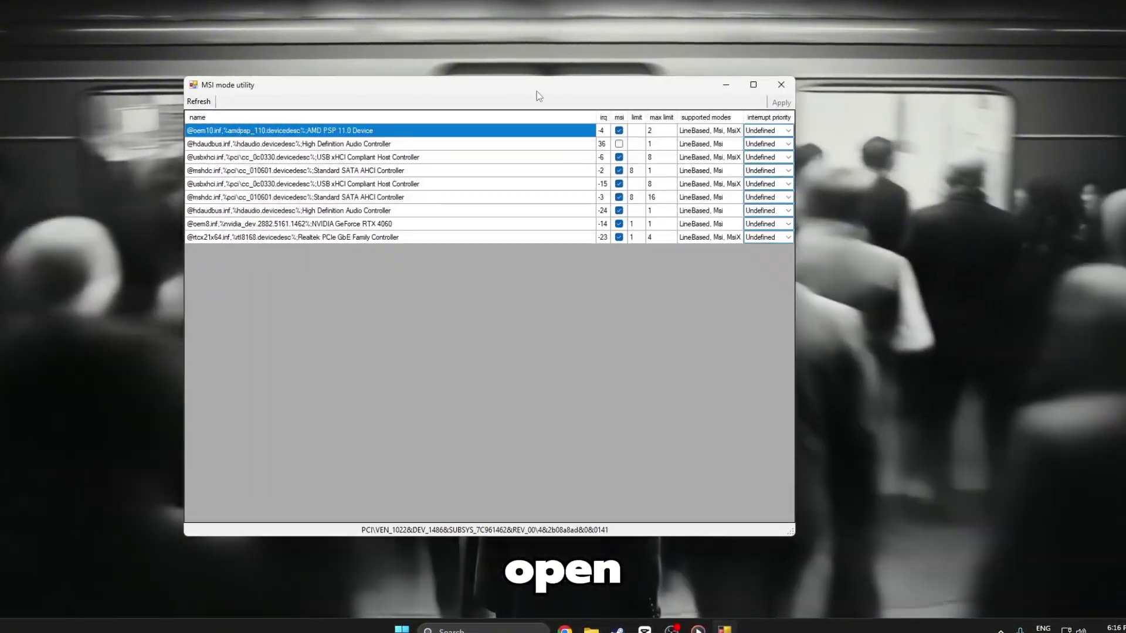
left_click_drag(535, 93, 609, 81)
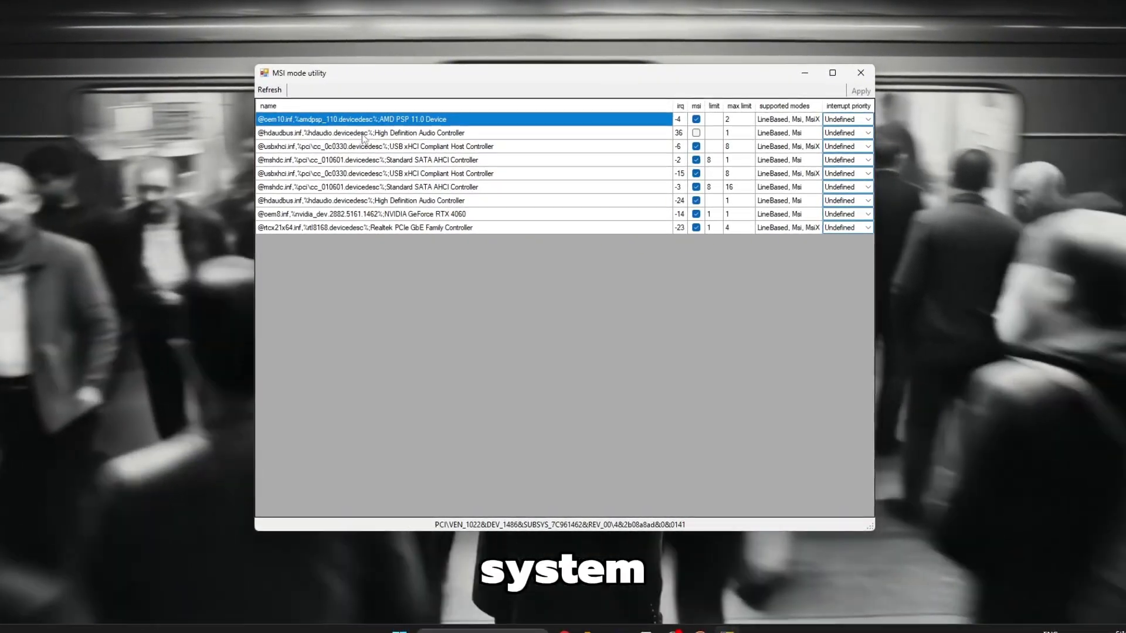
key("Down")
key("Down")
key("Down")
key("Down")
key("Down")
key("Down")
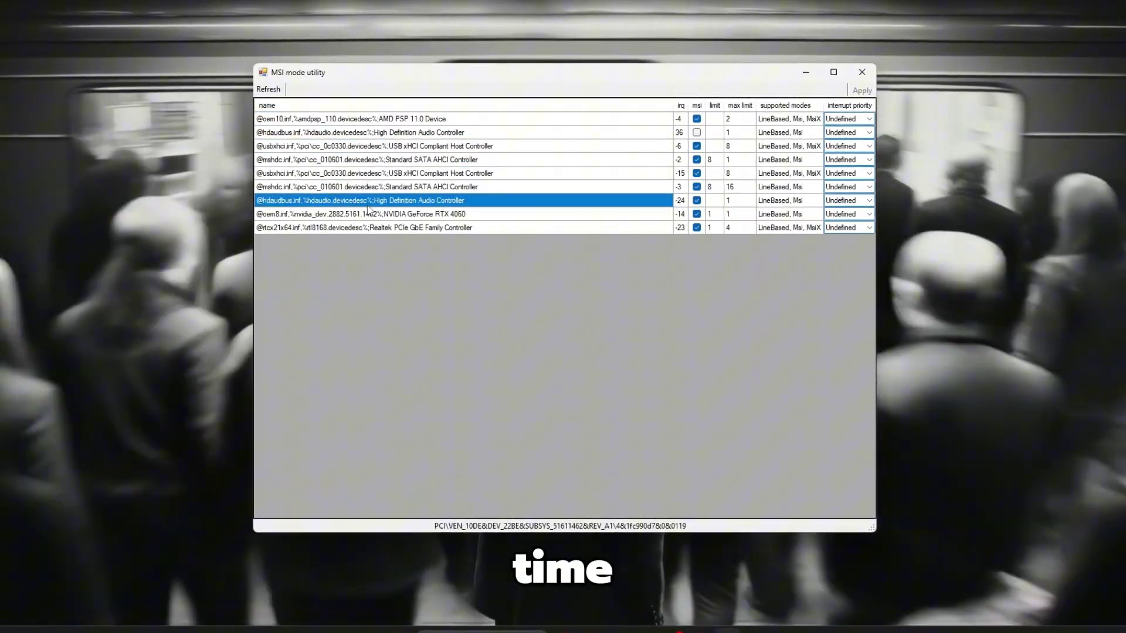
key("Down")
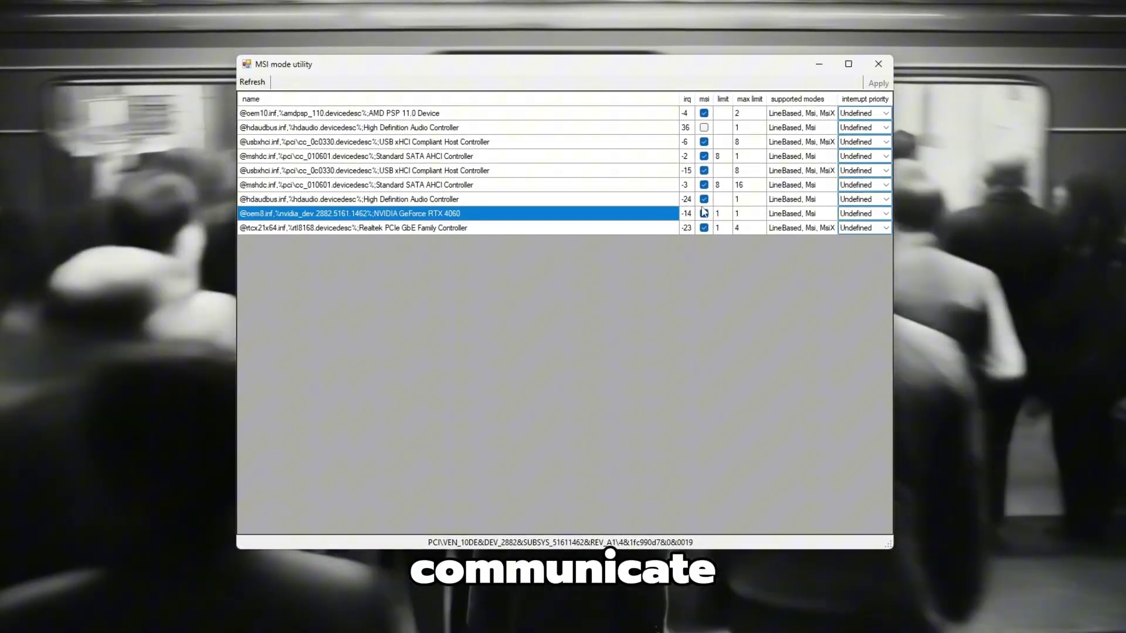
left_click(704, 214)
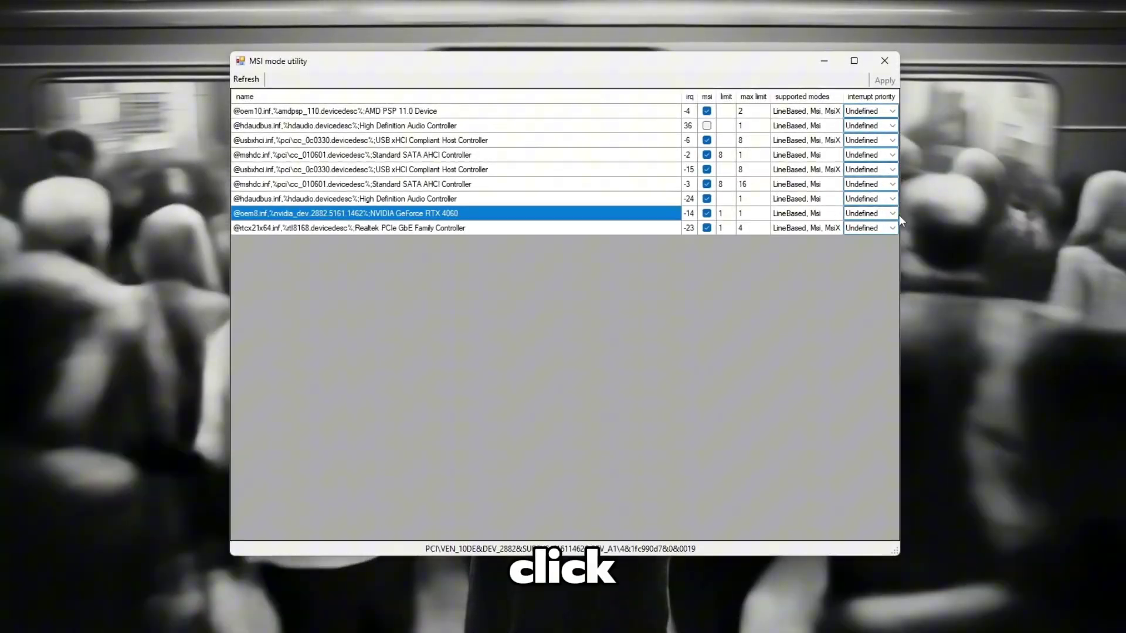
Change the NVIDIA GeForce RTX 4060's interrupt priority from Undefined to High
left_click(891, 213)
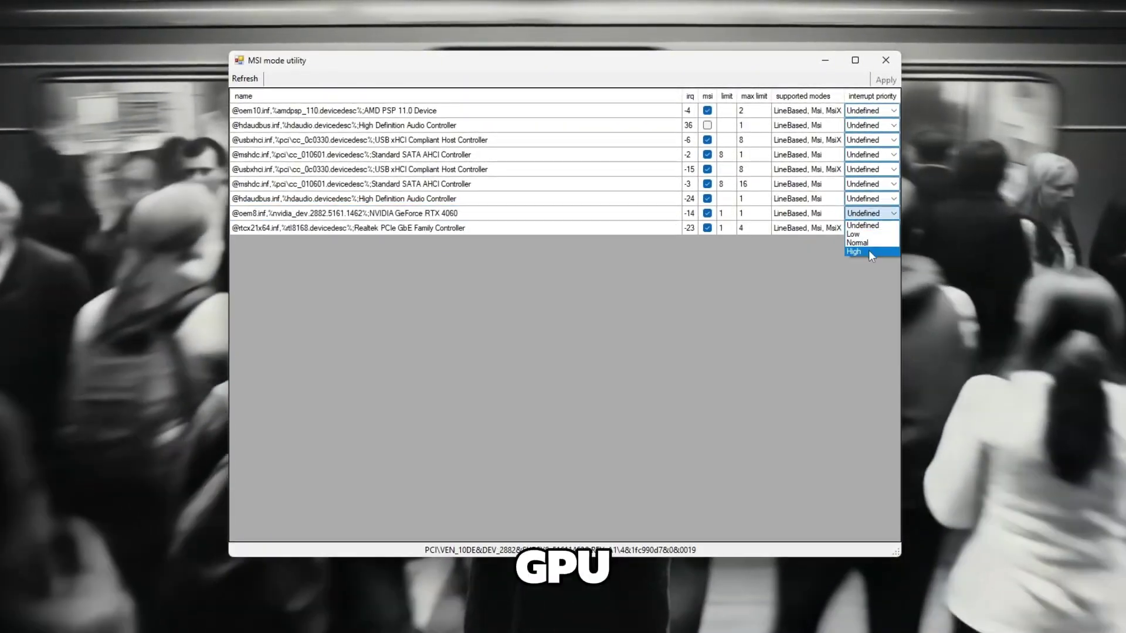
left_click(857, 252)
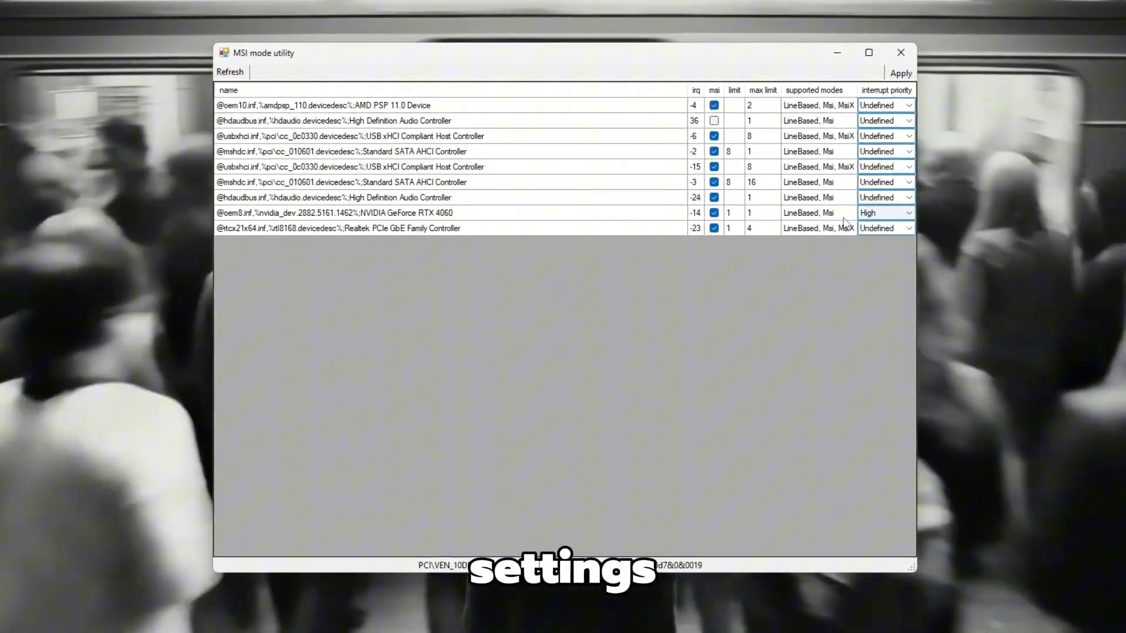
left_click(567, 214)
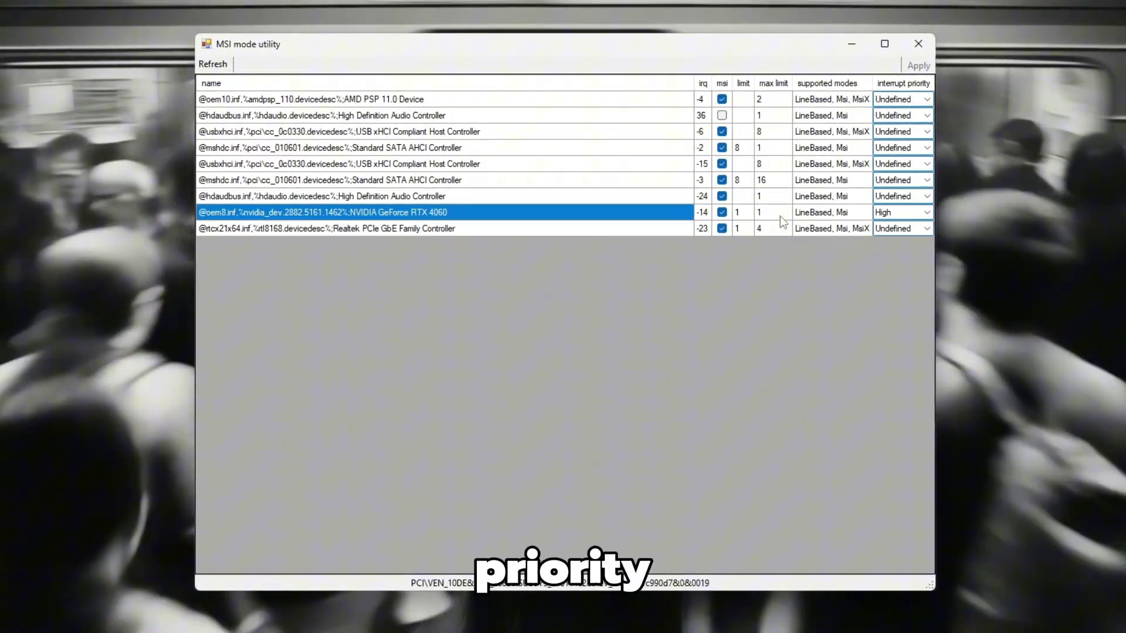
Check that the RTX 4060's interrupt priority now reads High
left_click(895, 212)
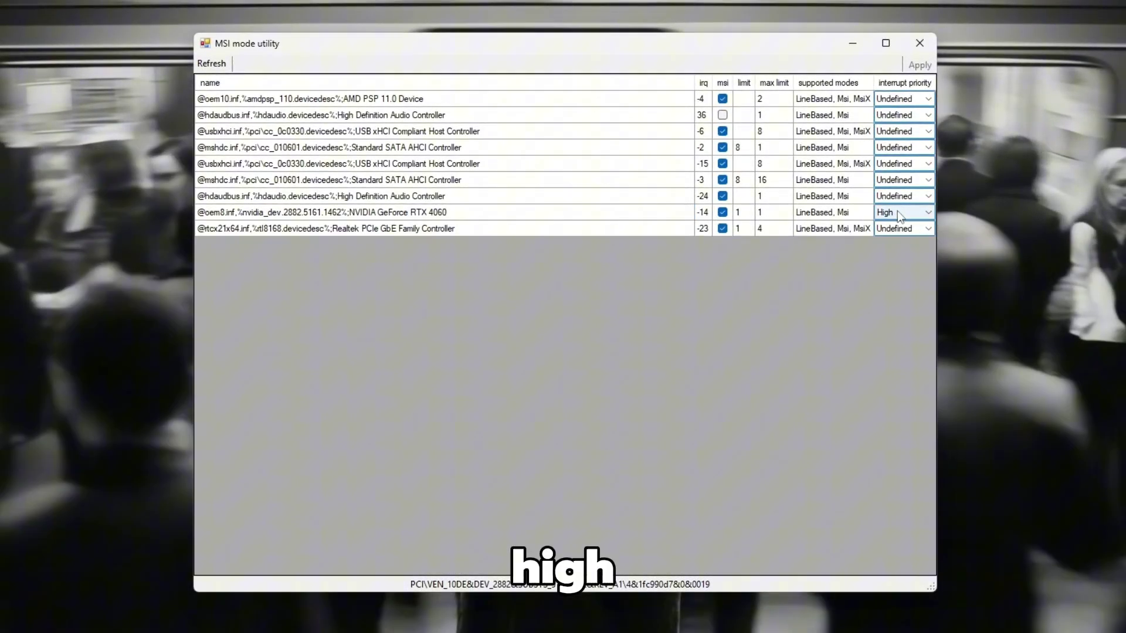